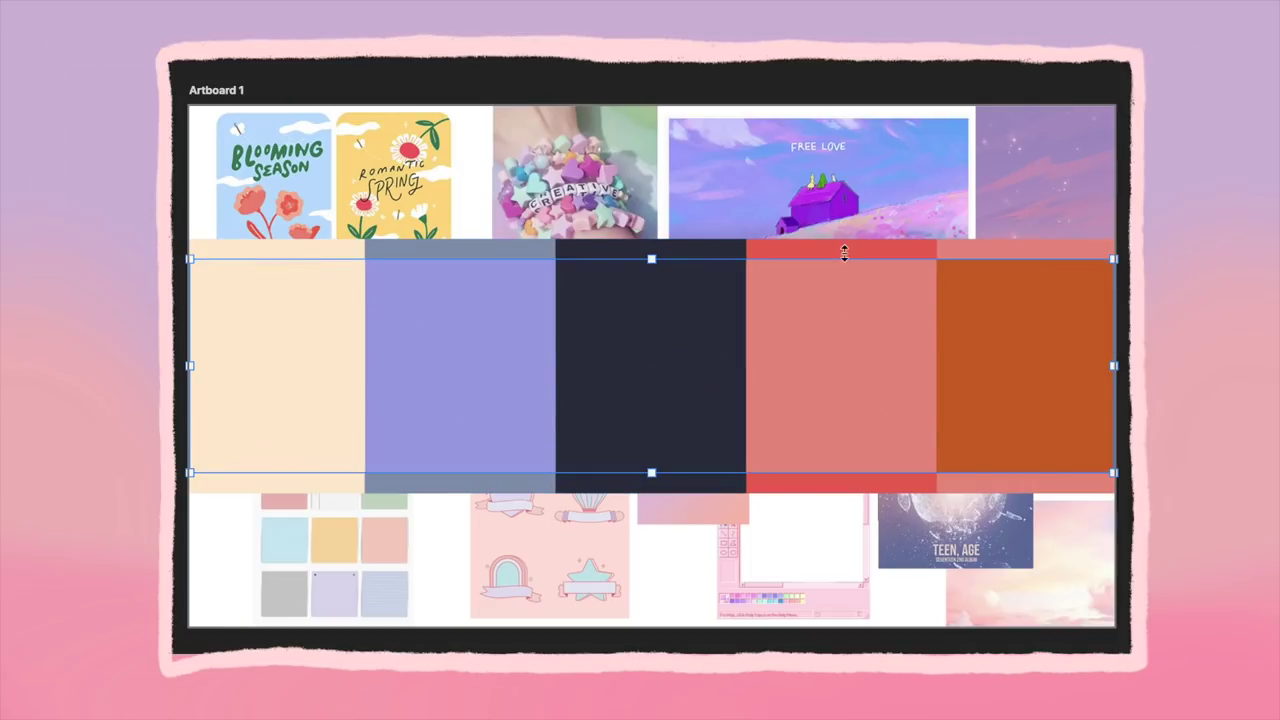
- Shrink the palette to the artboard's bottom edge, draw a slate-blue rectangle and delete the large palette
drag(1115, 262, 763, 337)
drag(686, 429, 700, 600)
click(712, 335)
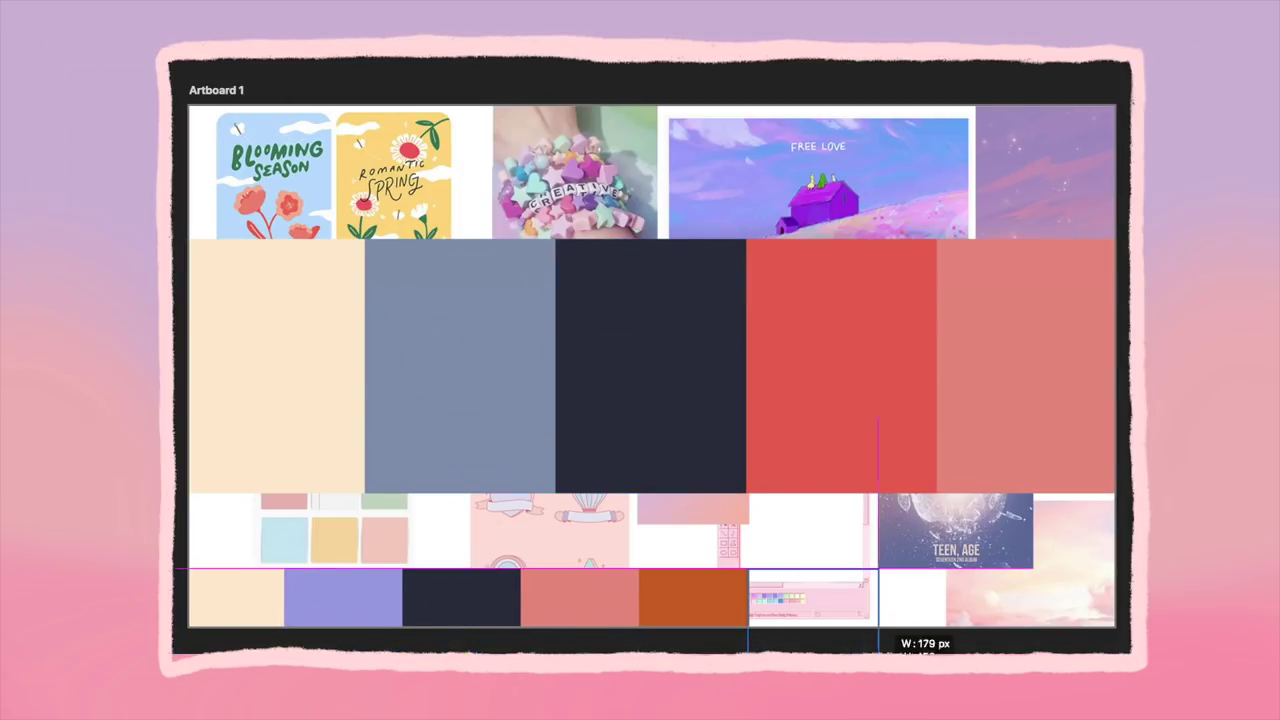
drag(864, 626, 877, 626)
click(564, 387)
key(Delete)
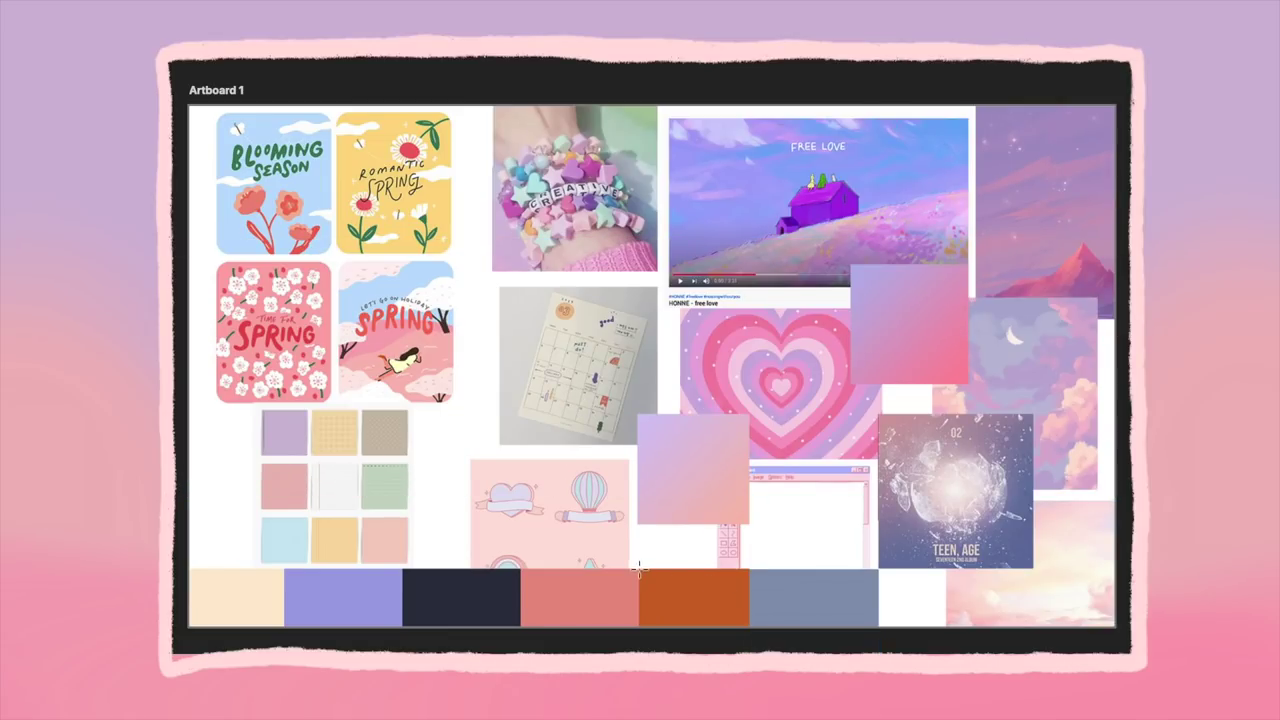
- Rearrange the bottom swatches and use the eyedropper to recolour them, turning one pink
drag(750, 626, 750, 626)
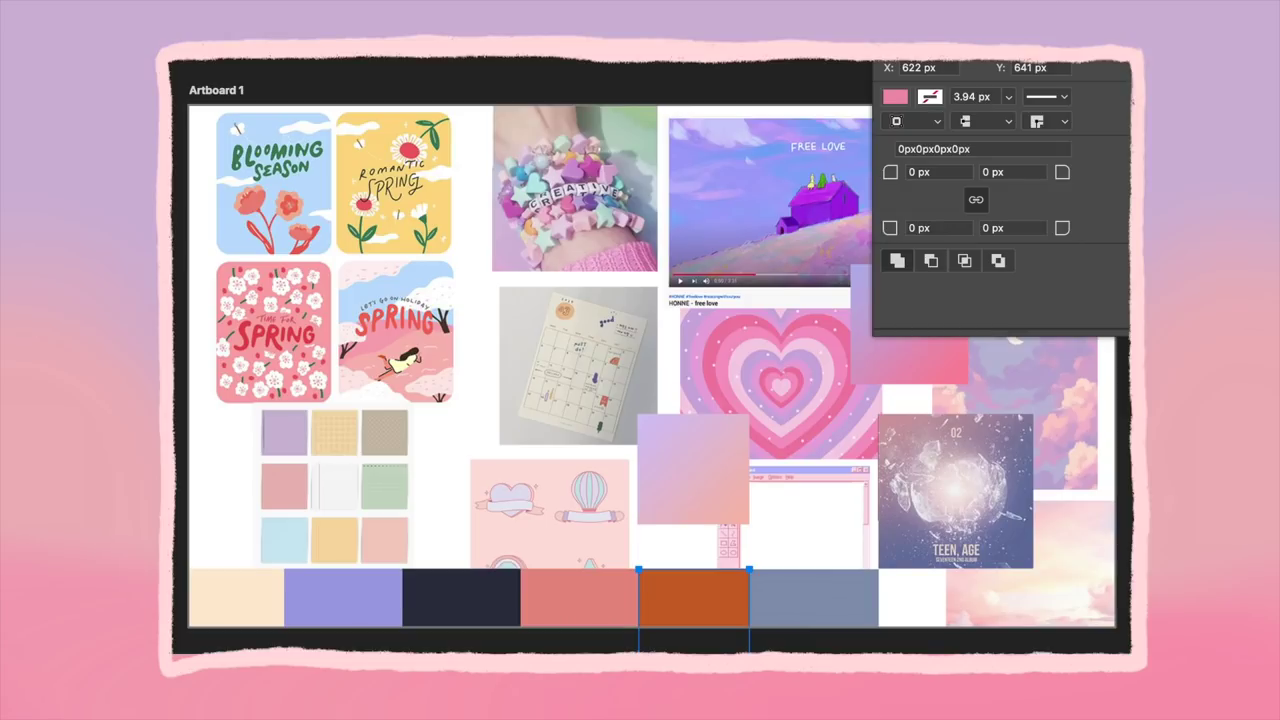
mouse_move(701, 615)
mouse_down()
mouse_move(634, 608)
mouse_move(690, 620)
mouse_move(671, 612)
mouse_move(682, 612)
mouse_up()
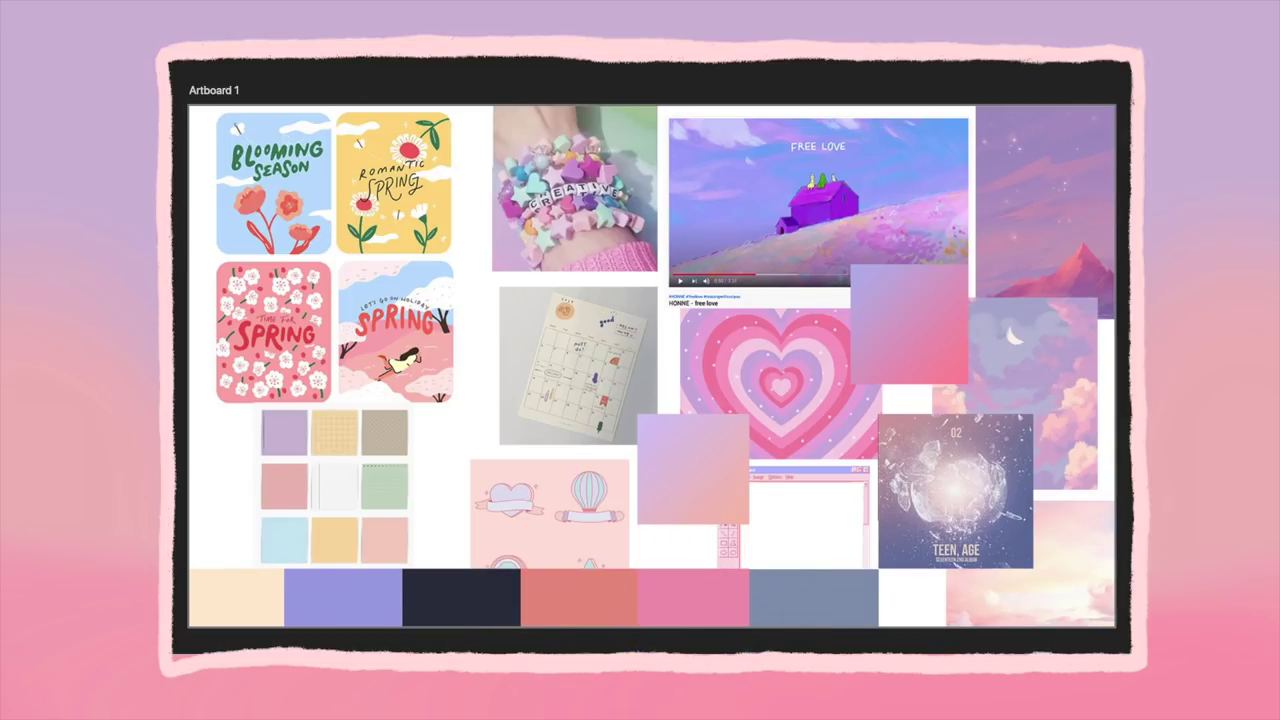
key(i)
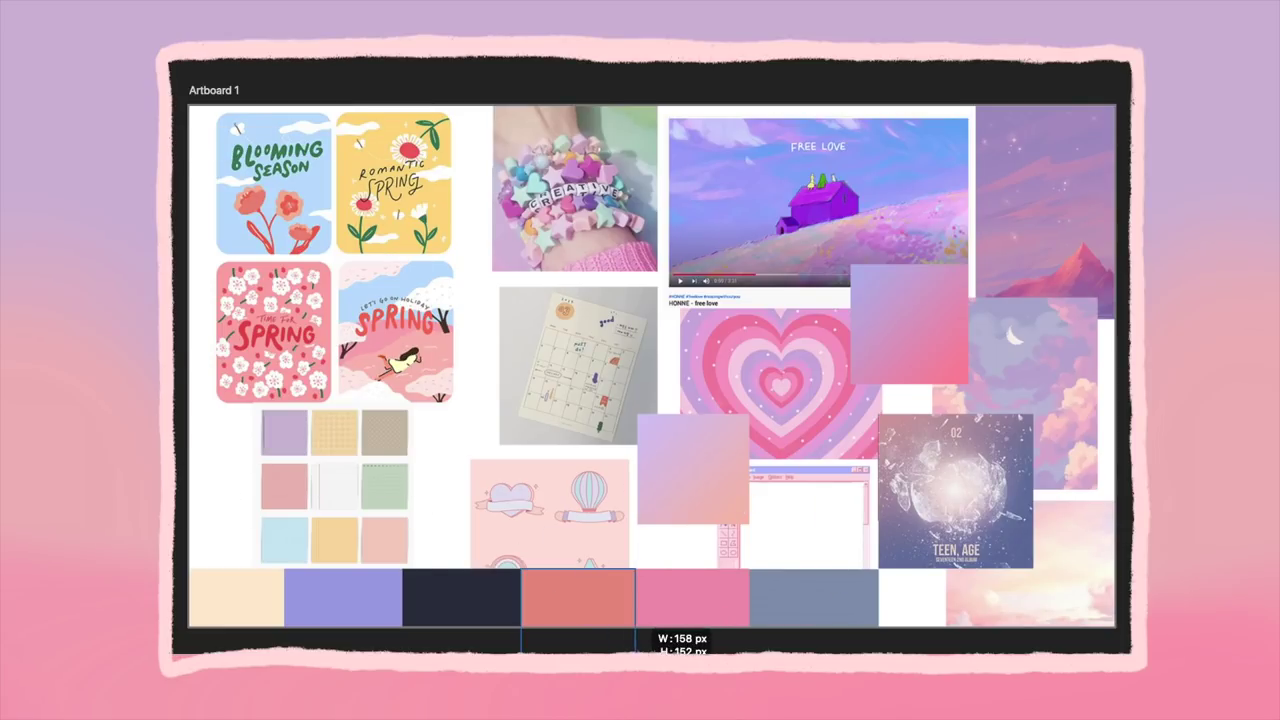
click(692, 598)
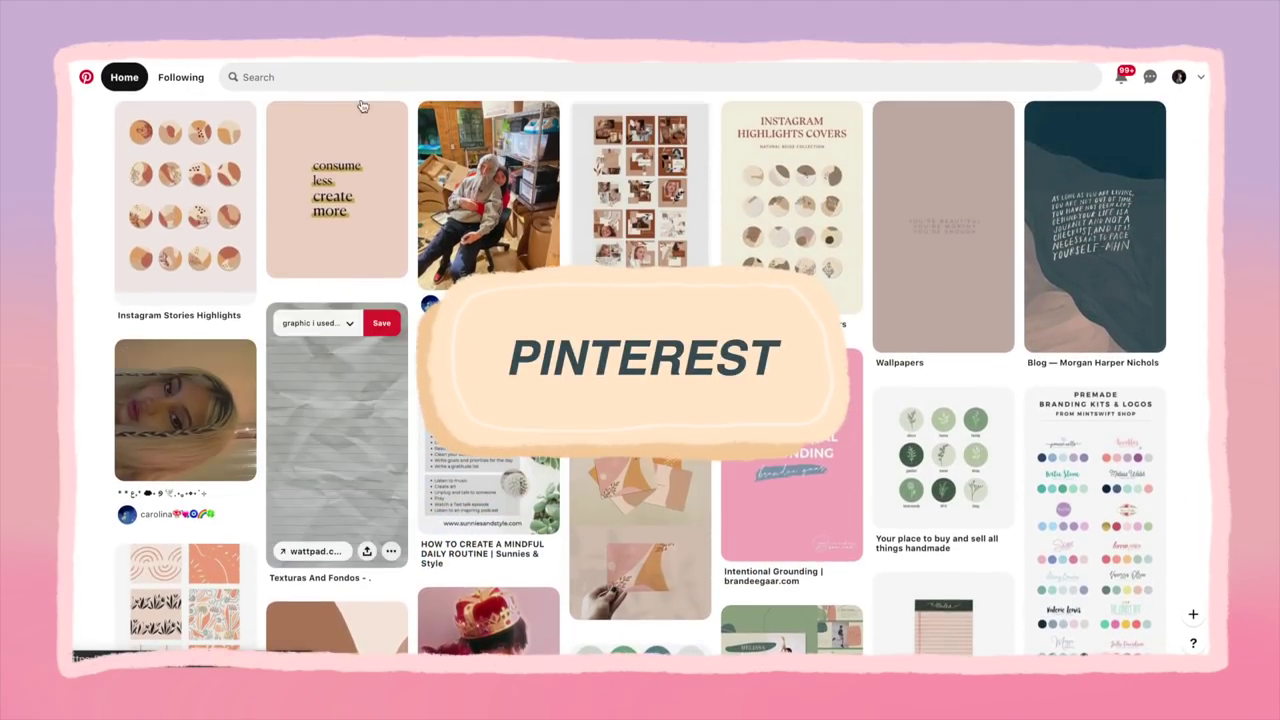
- Search Pinterest for 'backgrounds stars' and browse the results
click(360, 77)
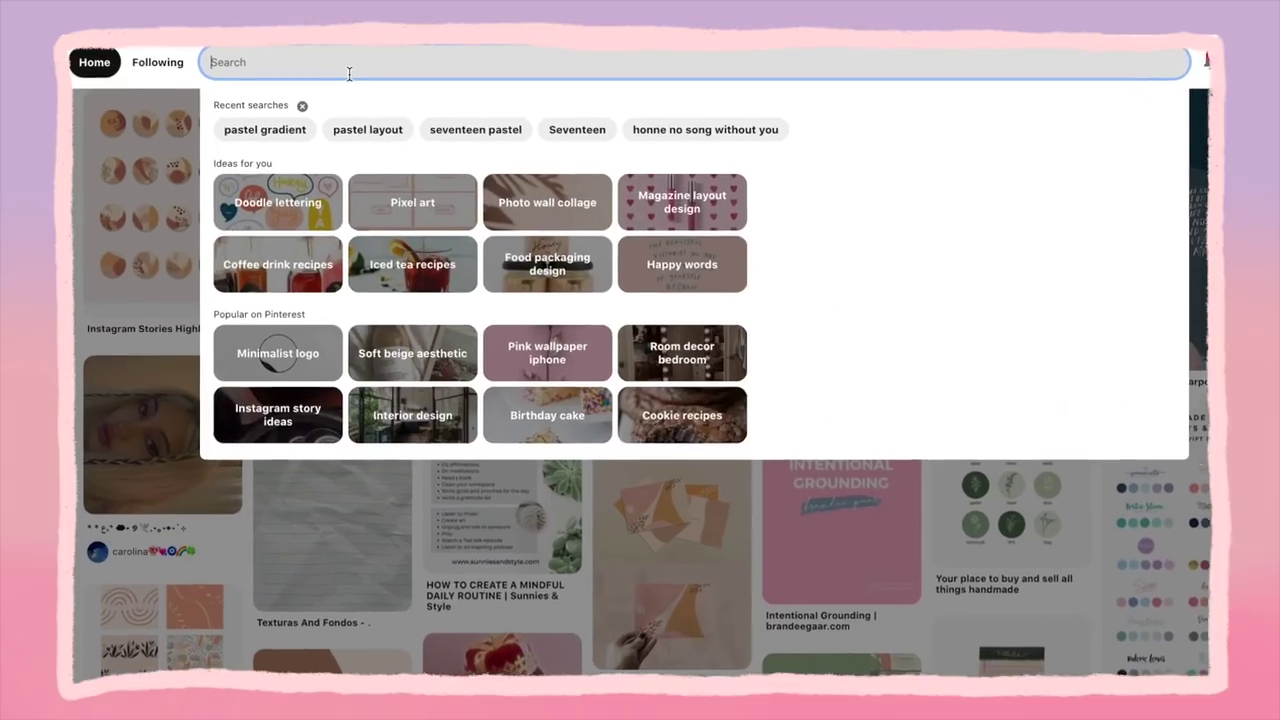
text(backgrounds stars)
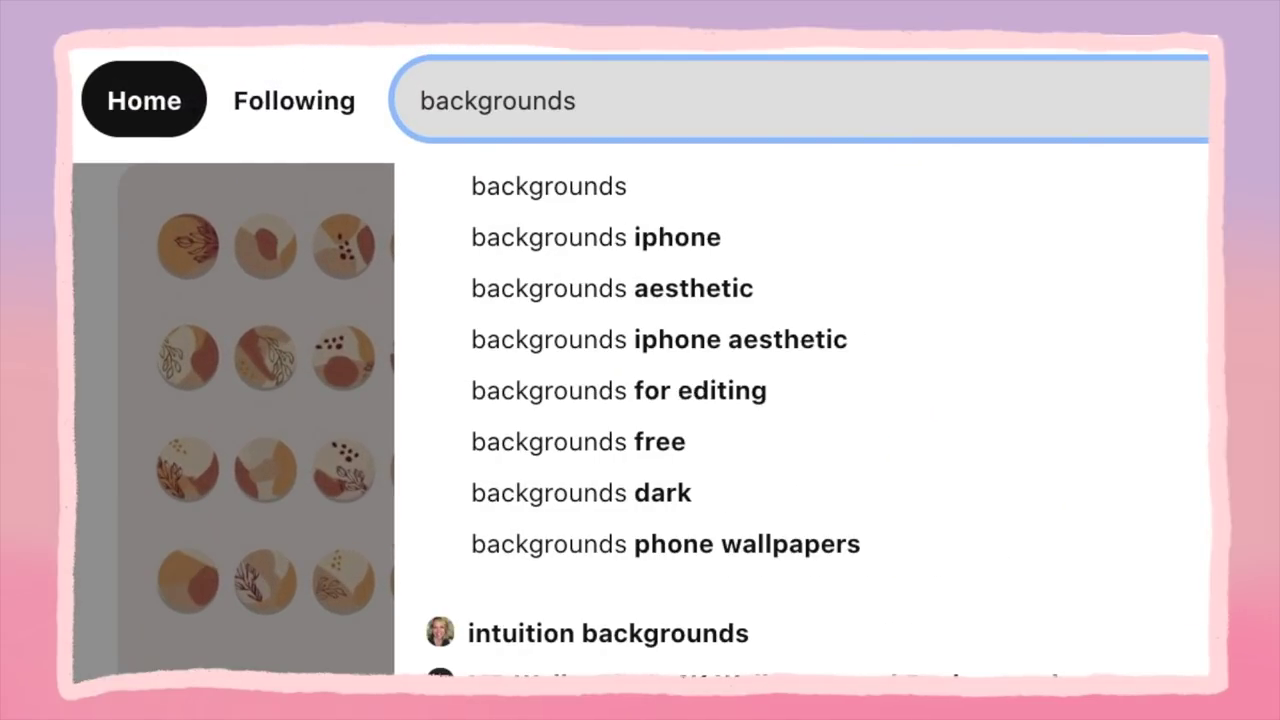
key(Return)
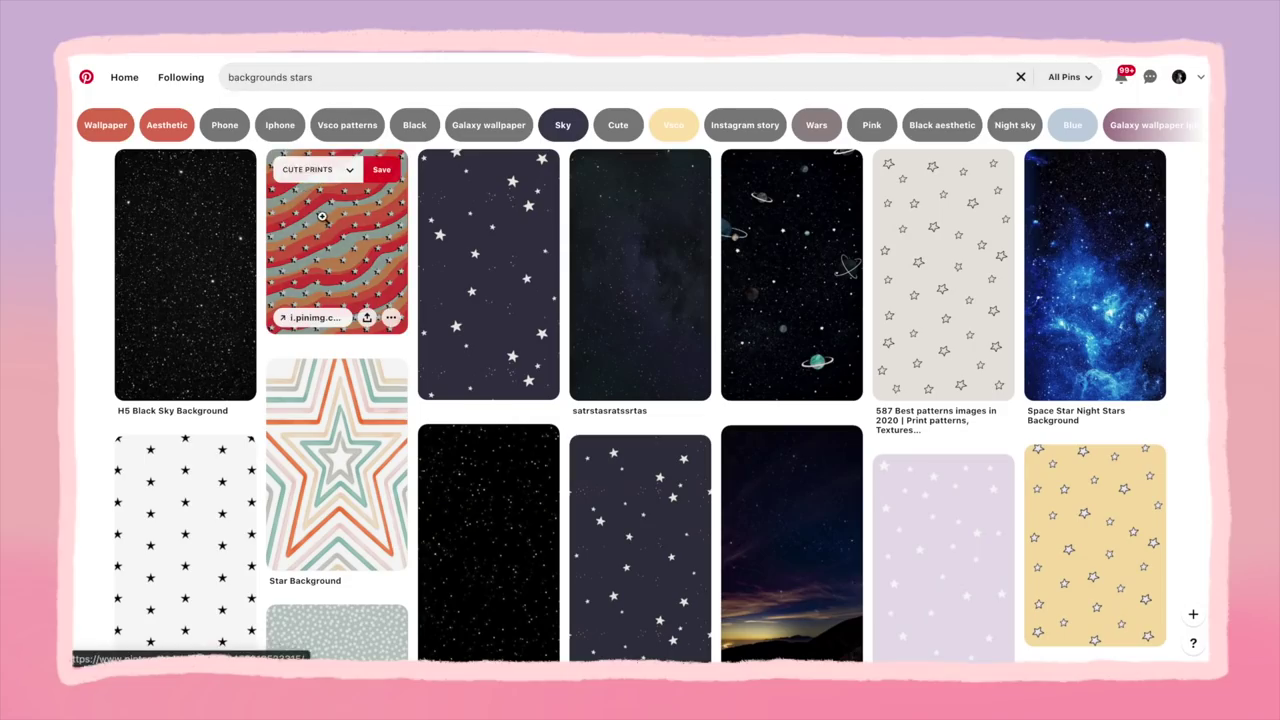
scroll(490, 280, down, 2)
- Open the starry WALLPAPER SHOP pin, scroll to its similar star patterns, then enter 'texture pack clouds'
click(632, 338)
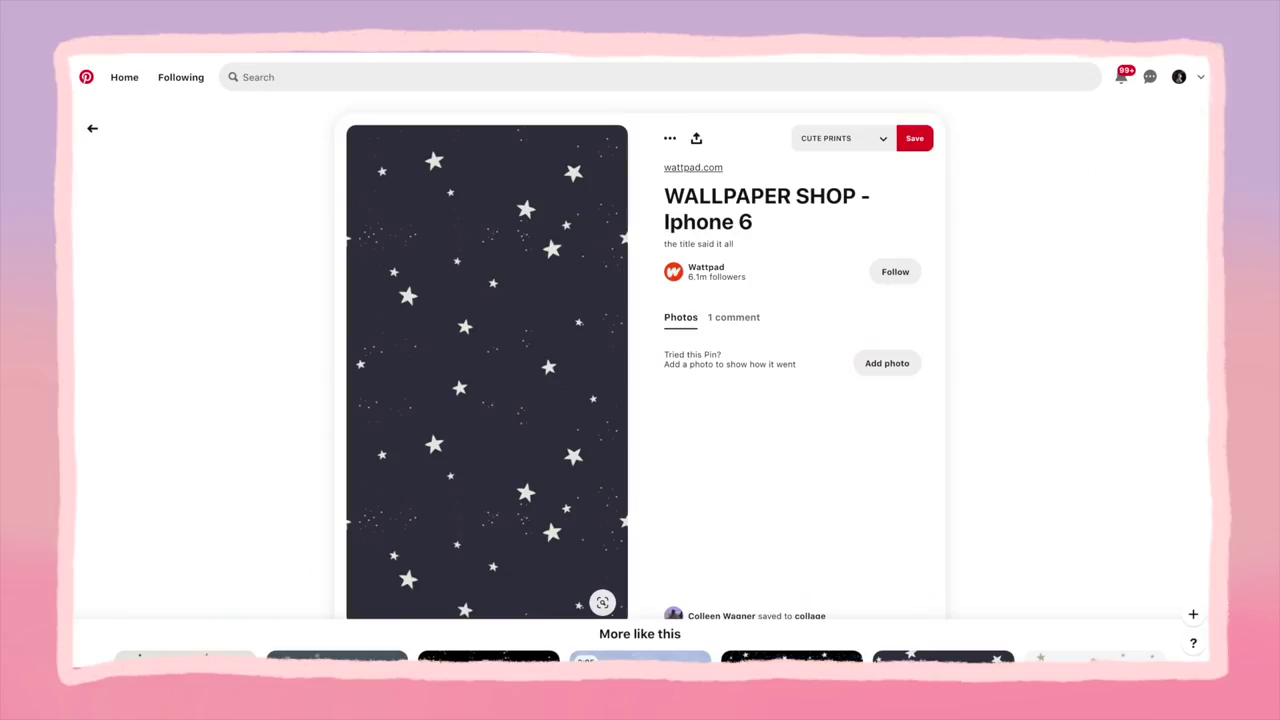
scroll(236, 301, down, 4)
scroll(236, 301, down, 5)
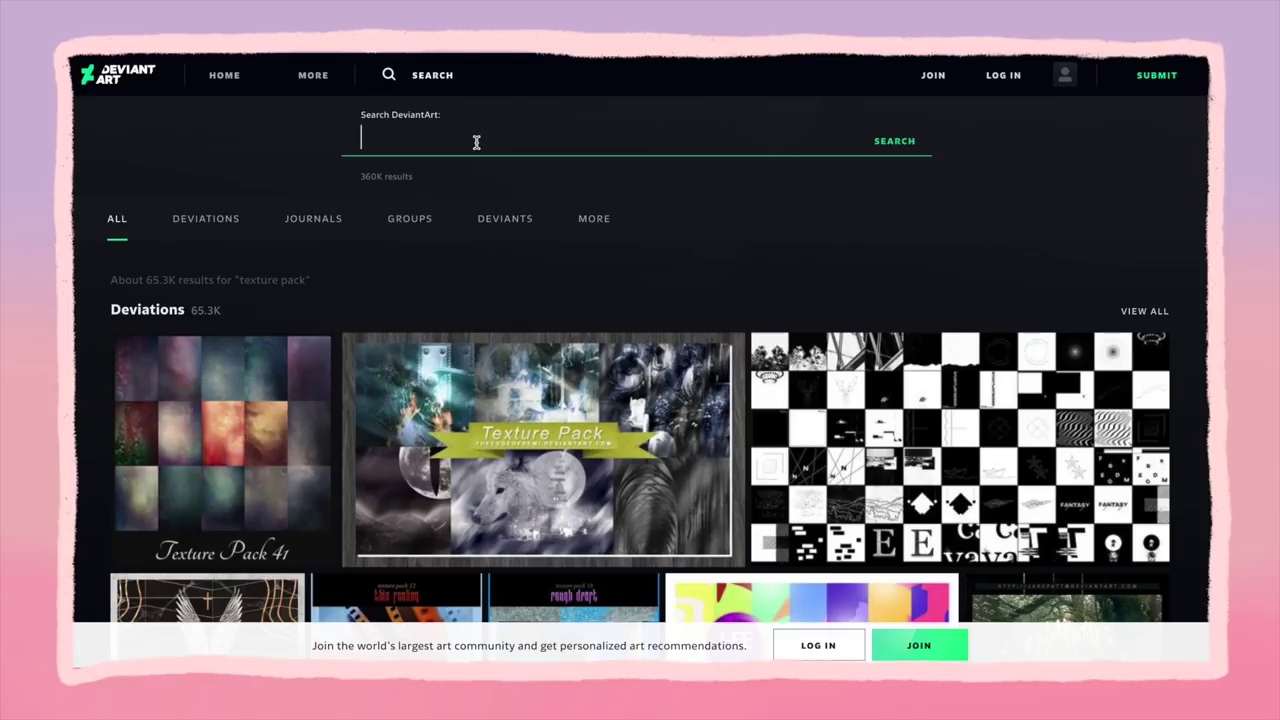
text(tex)
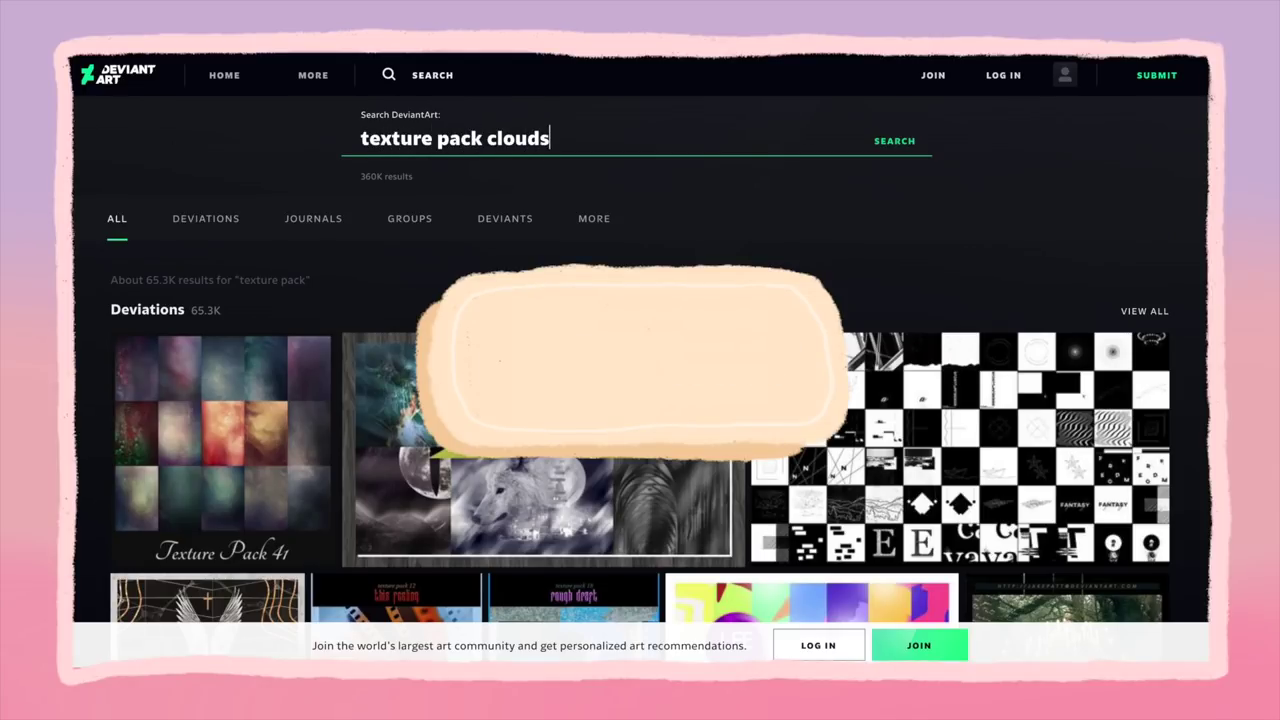
text(ture pack clouds)
- Run the 'texture pack clouds' search on DeviantArt and open the clouds collection
key(Return)
scroll(629, 265, down, 2)
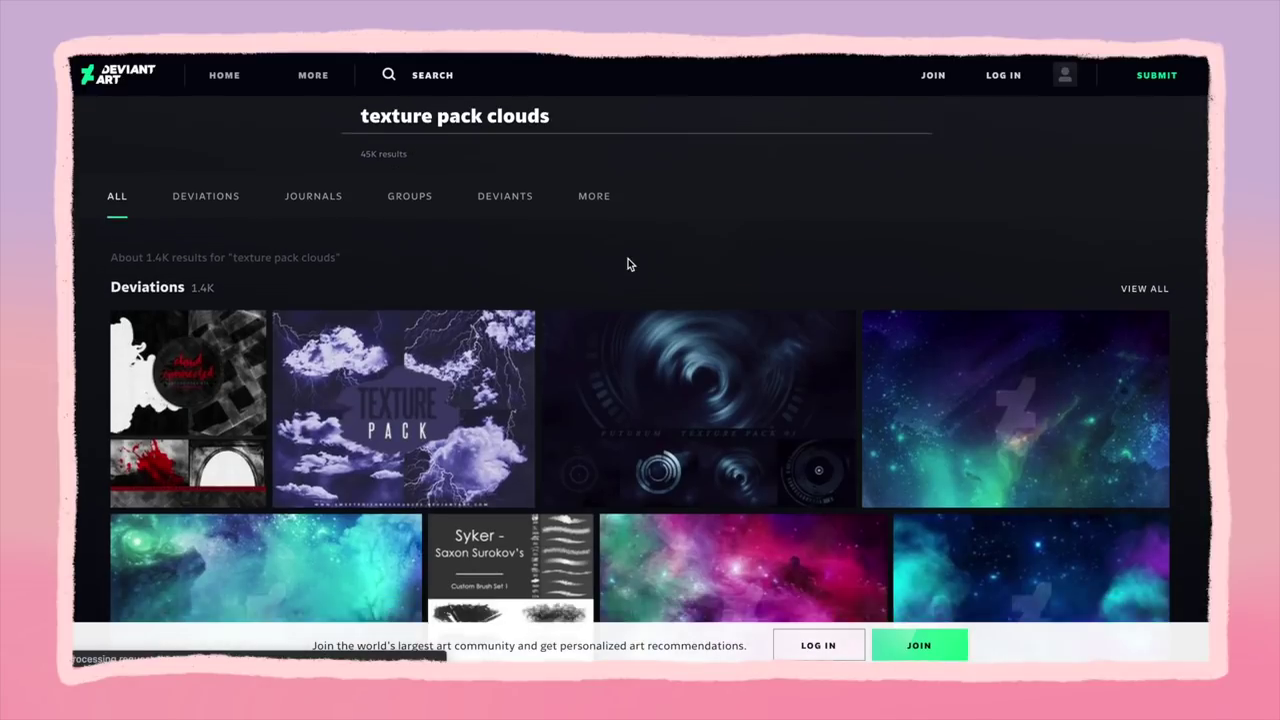
scroll(629, 265, down, 6)
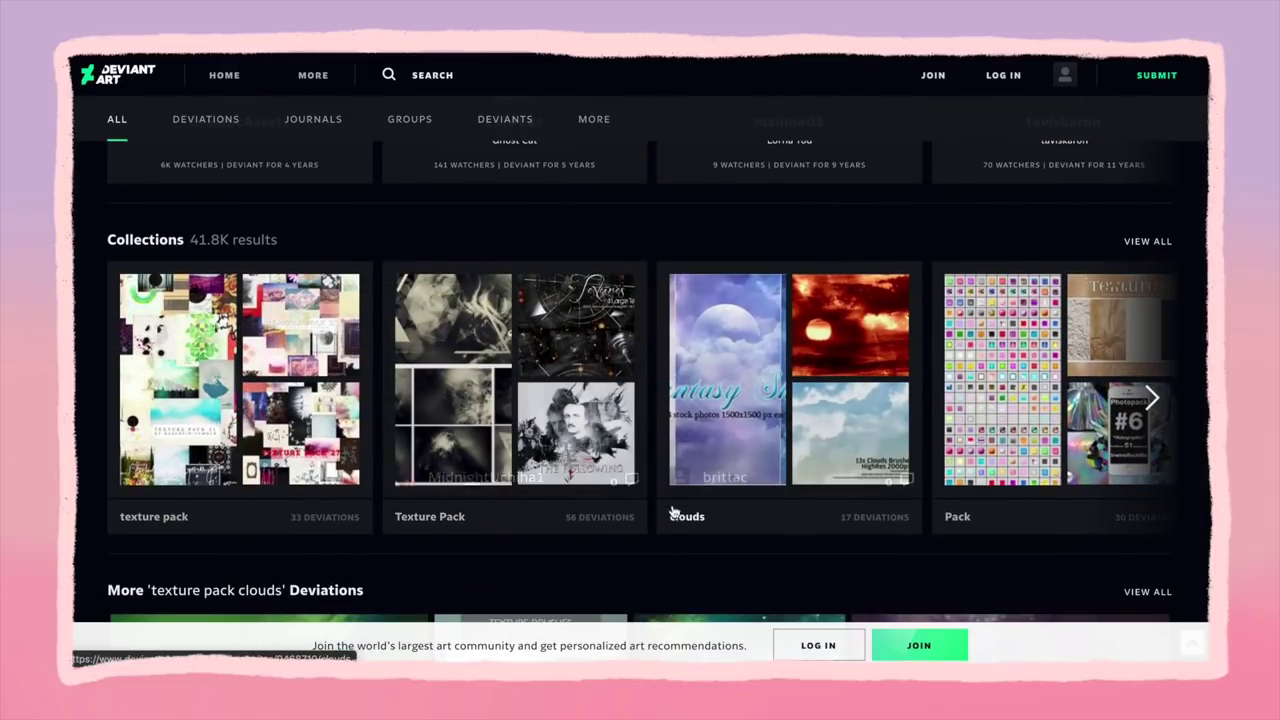
right_click(687, 524)
click(760, 376)
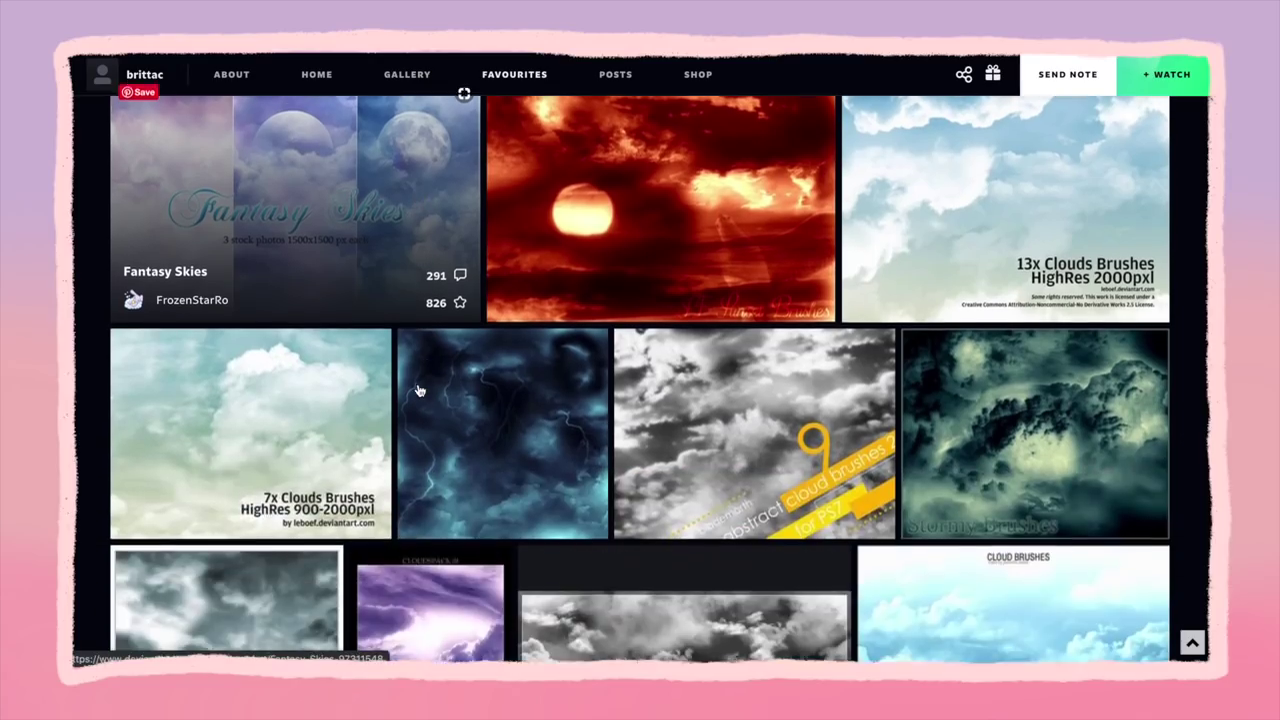
scroll(420, 390, down, 5)
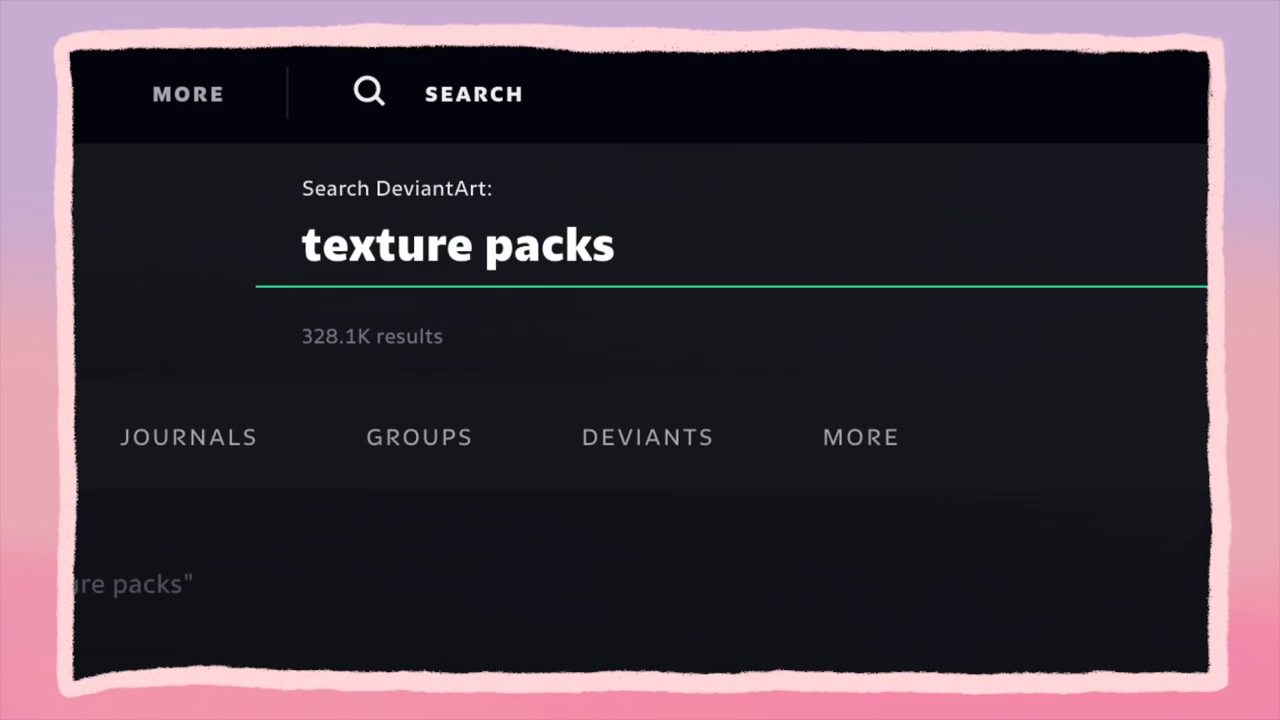
- Search 'texture packs aesthetic' and scroll to the texture collections results
text(aesthetic)
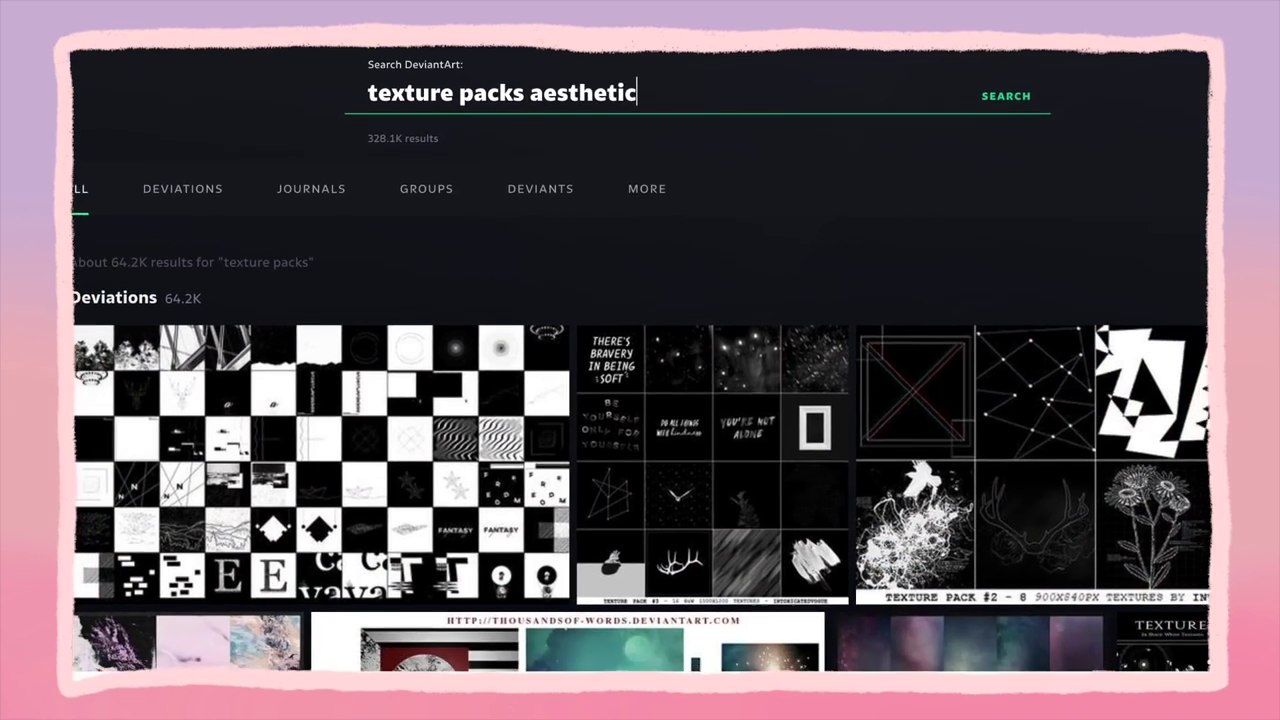
key(Return)
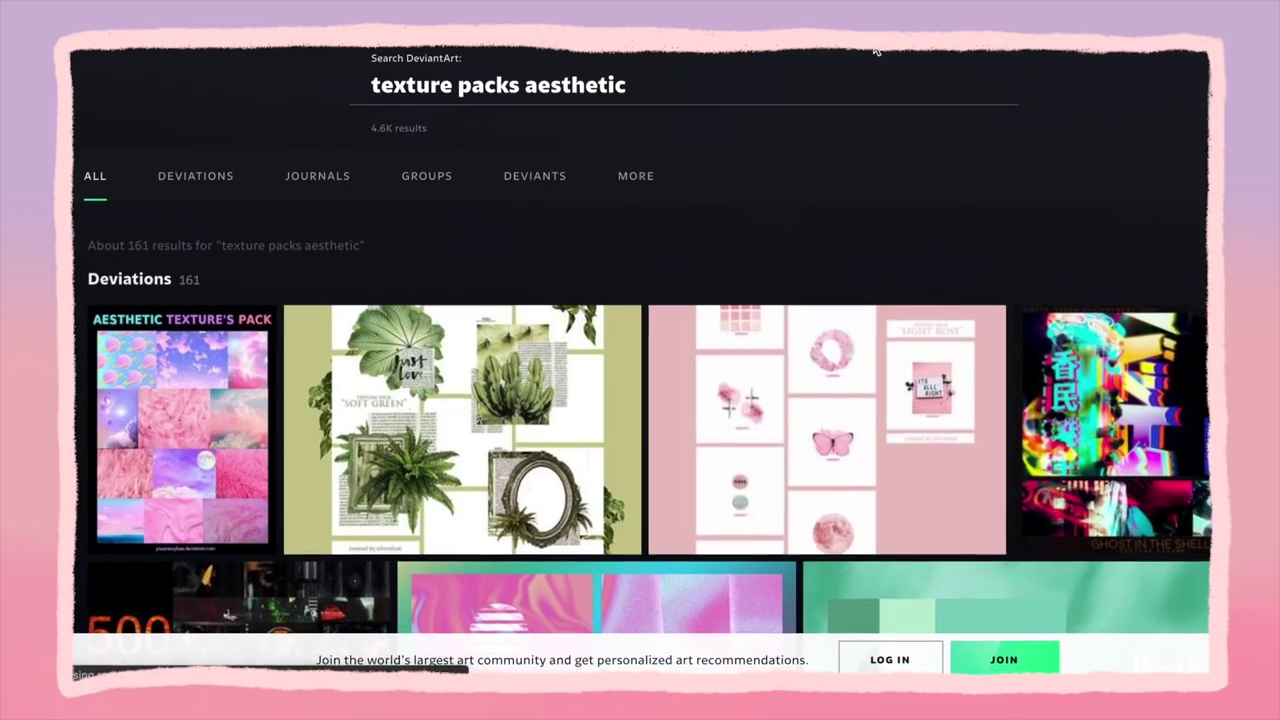
scroll(792, 170, down, 4)
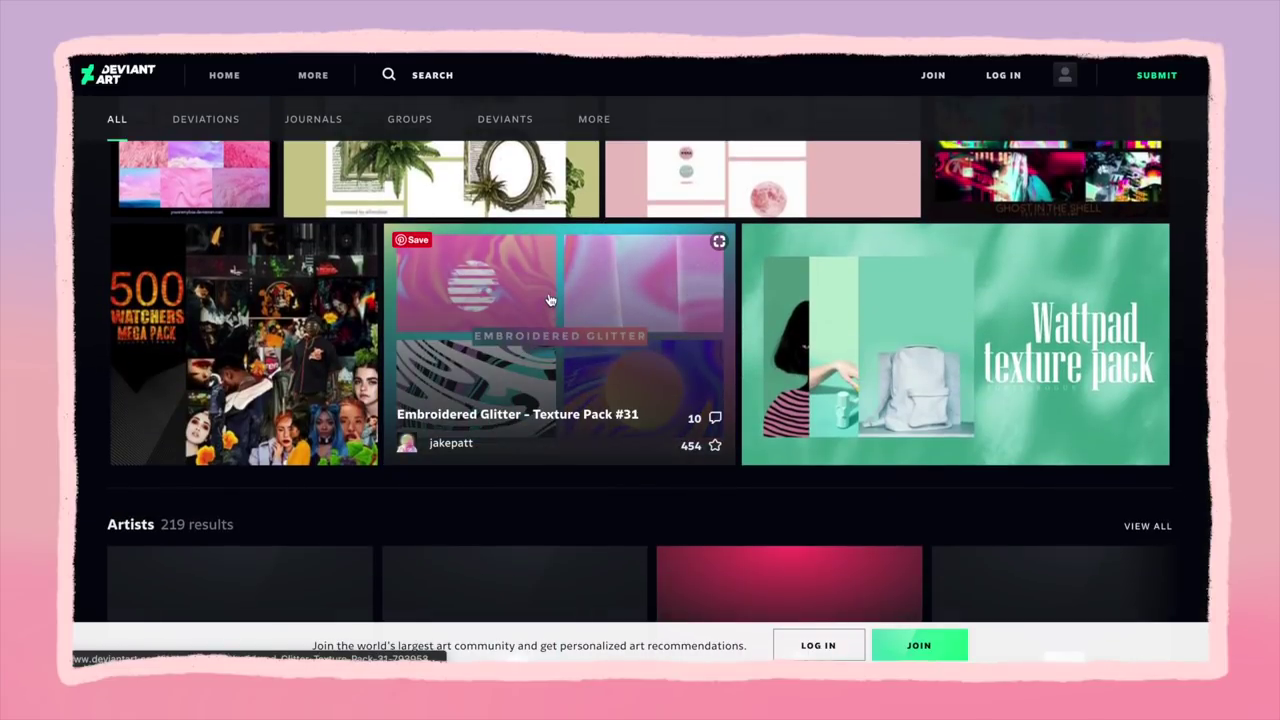
right_click(548, 300)
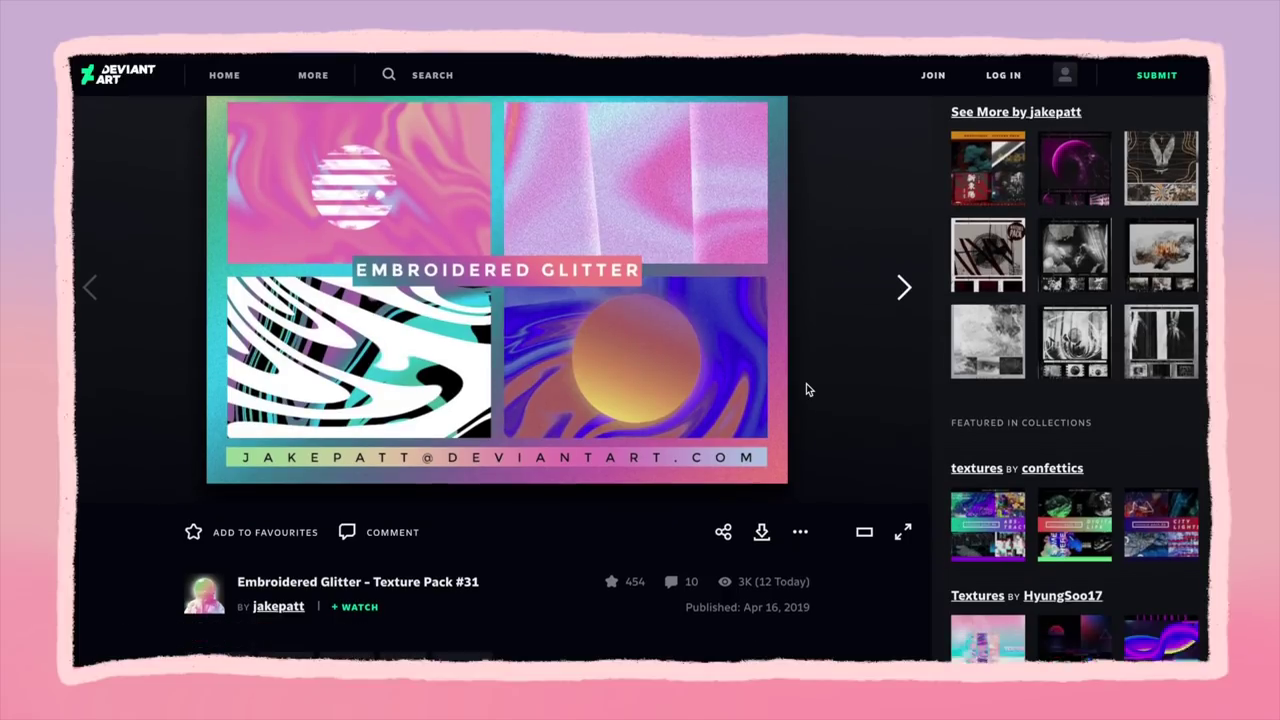
- Scroll through Pexels, Unsplash and Freepik photos, then the Pixabay 'sunset' free video results
scroll(806, 390, down, 3)
scroll(806, 390, up, 3)
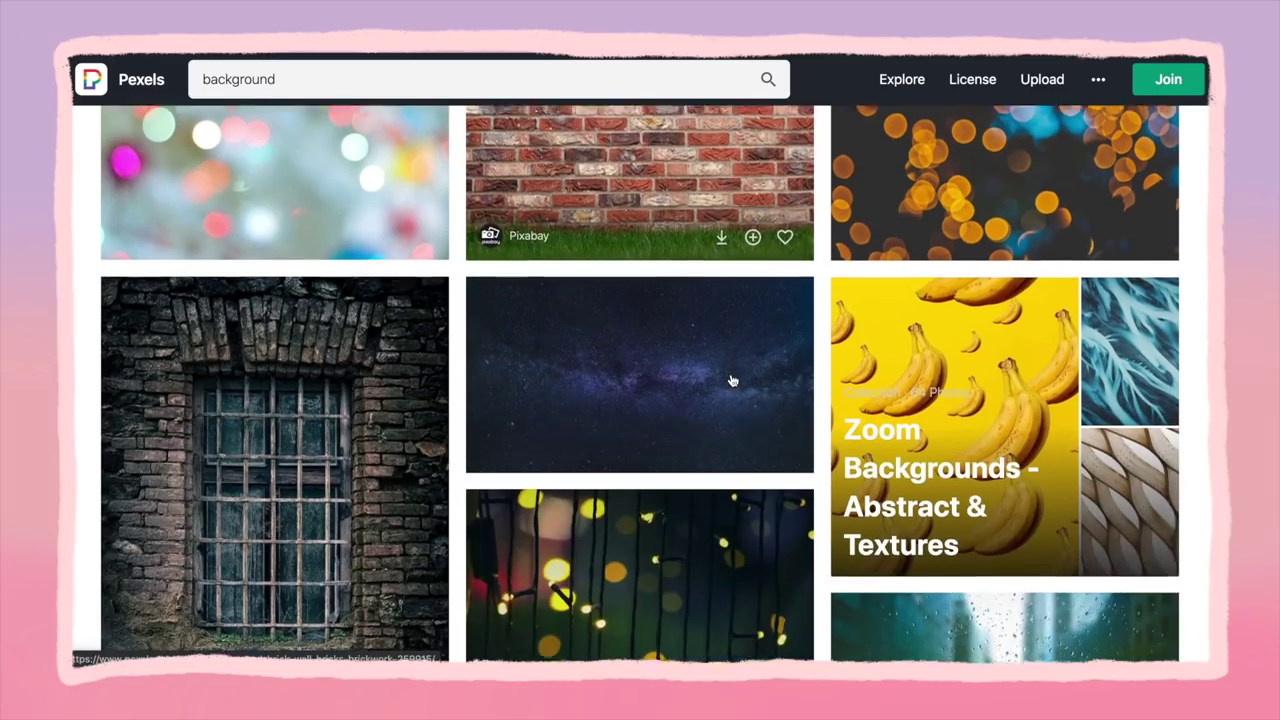
scroll(731, 380, down, 15)
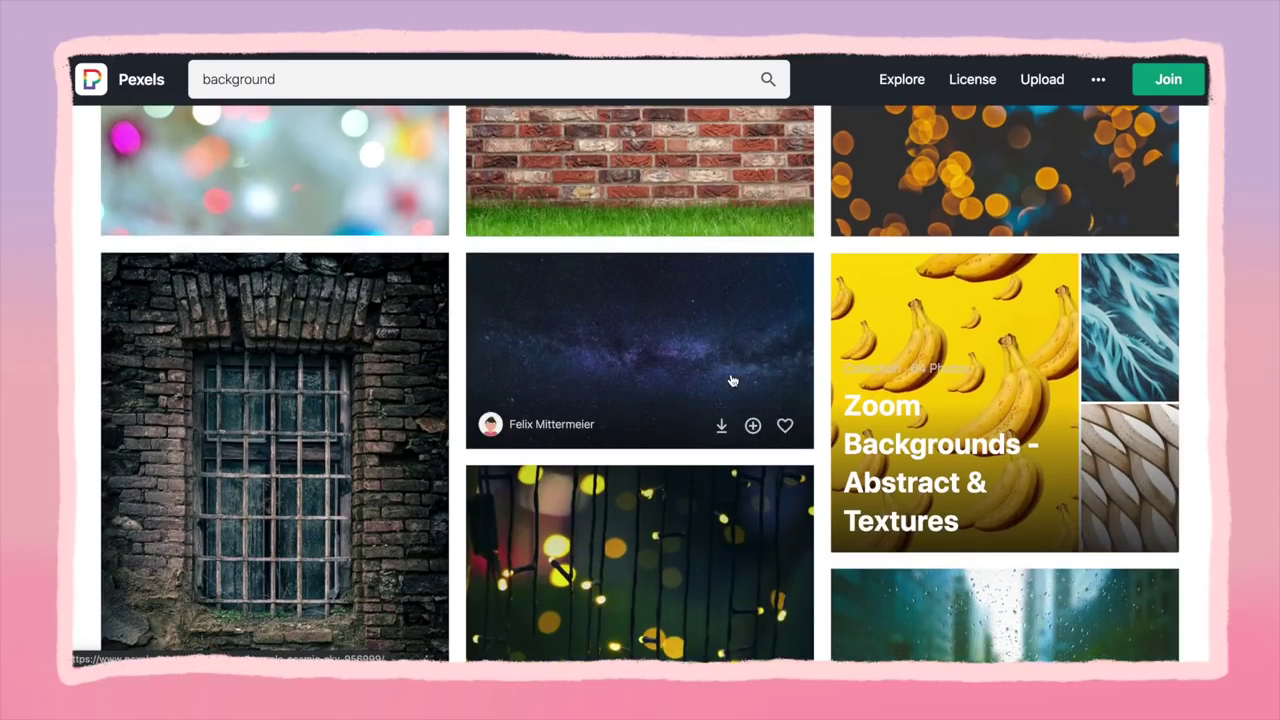
scroll(731, 380, down, 15)
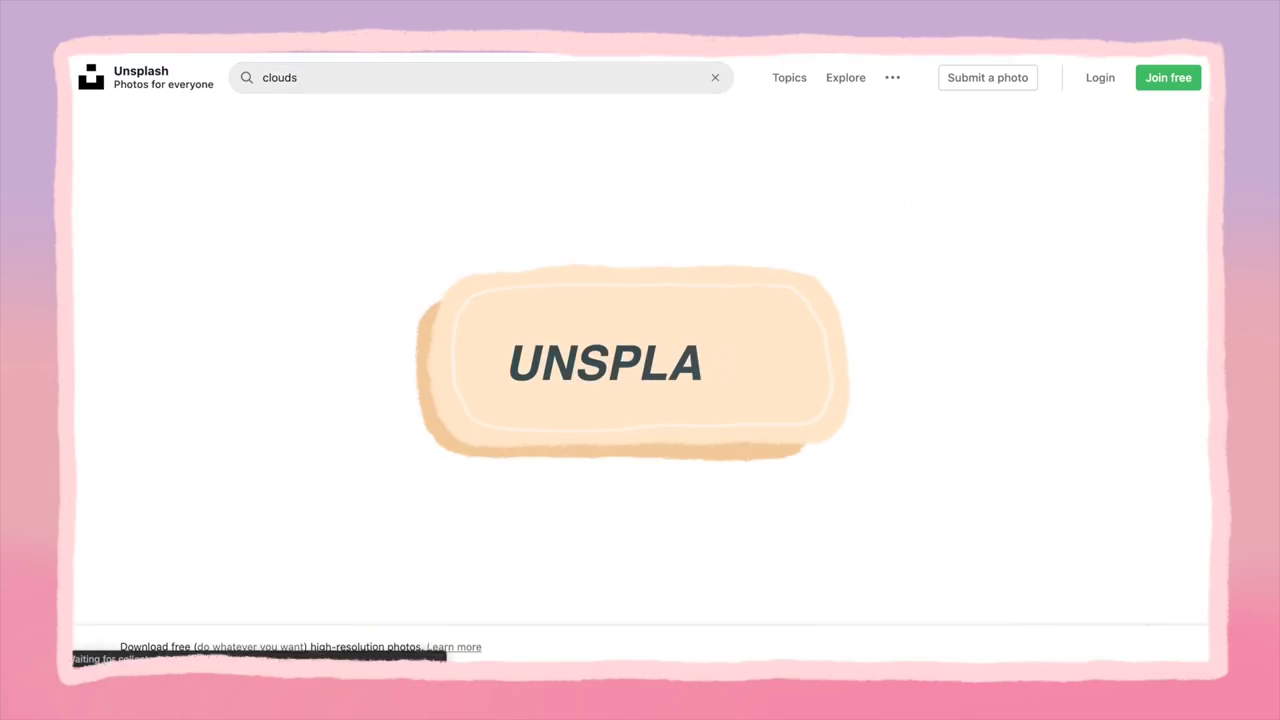
scroll(617, 223, down, 10)
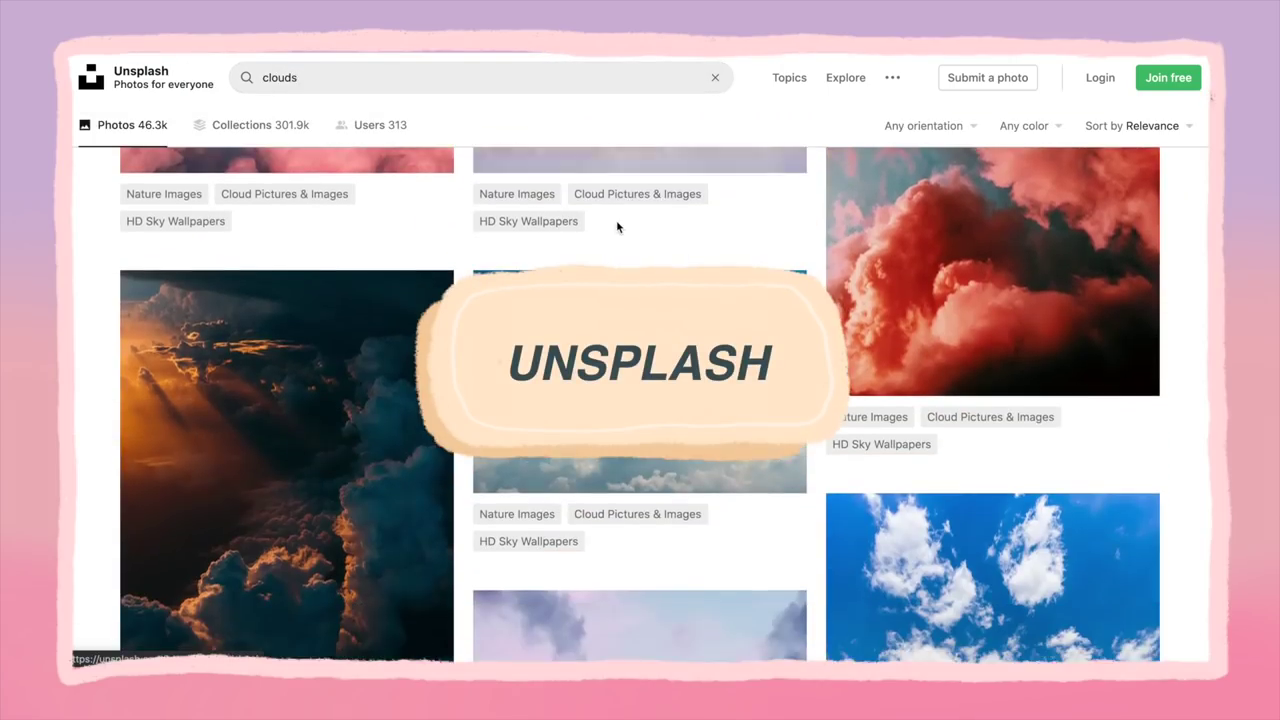
scroll(617, 223, down, 5)
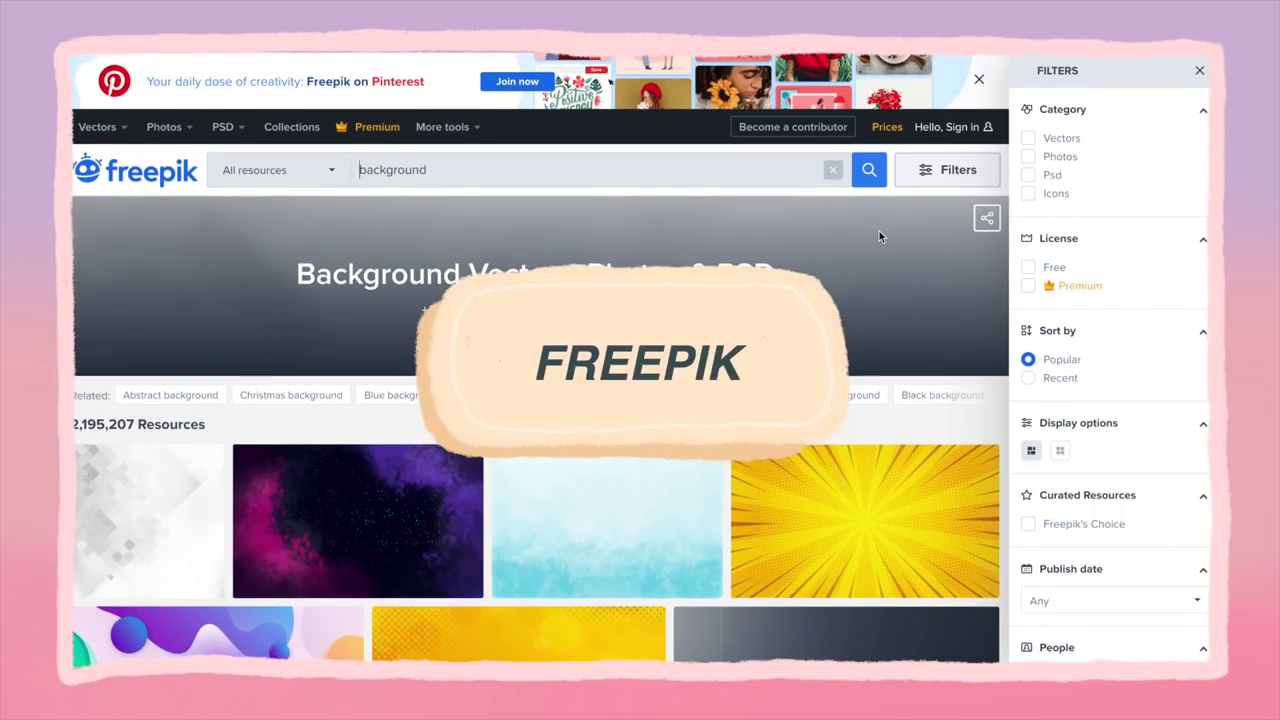
scroll(879, 236, down, 3)
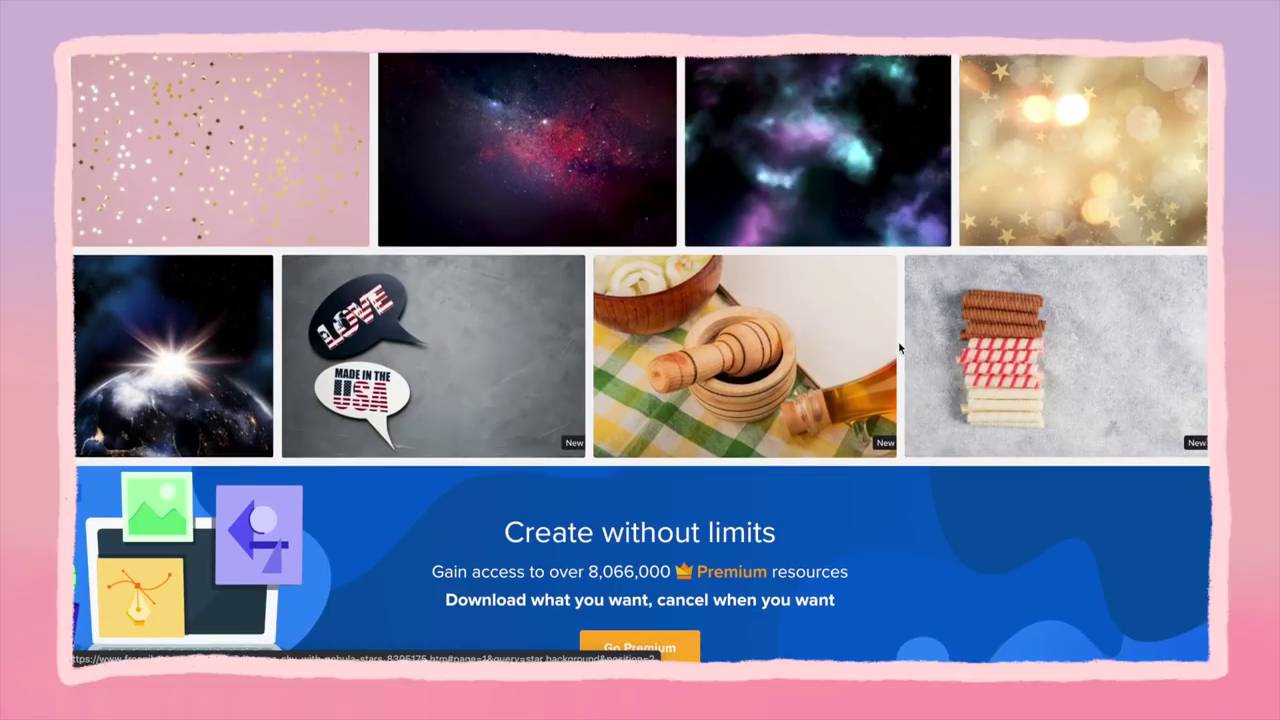
scroll(898, 343, down, 8)
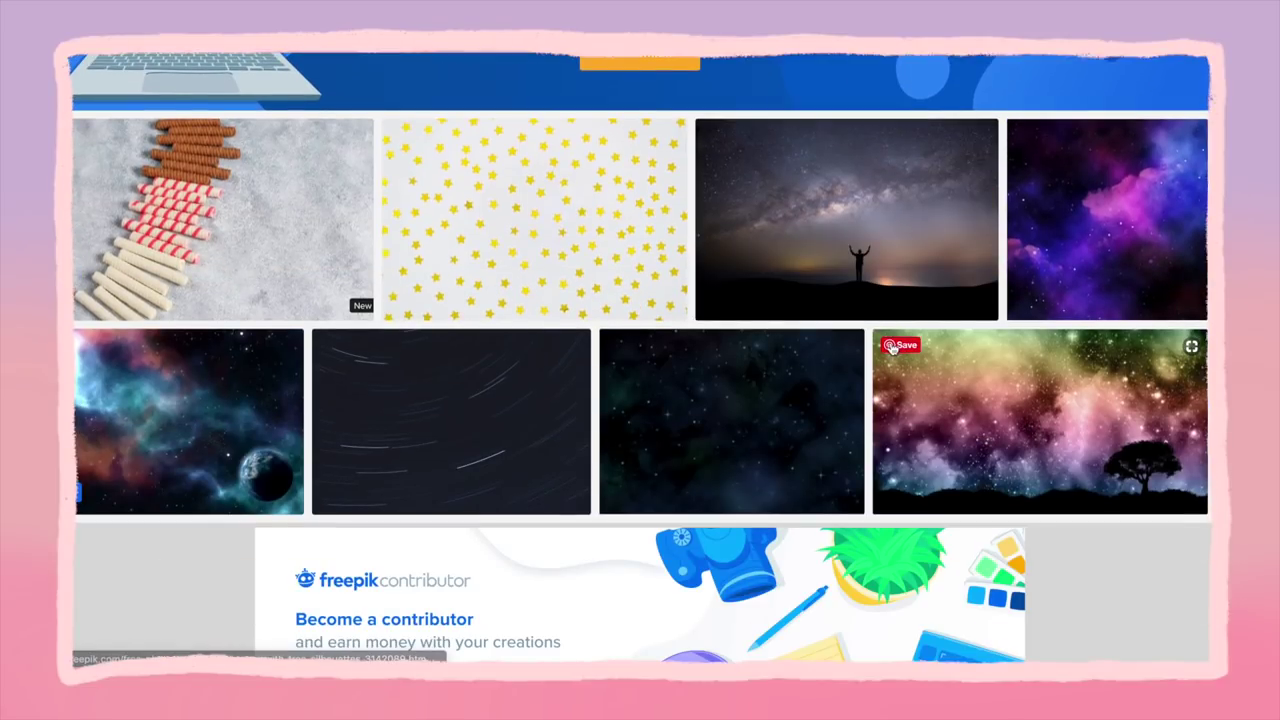
scroll(900, 300, down, 5)
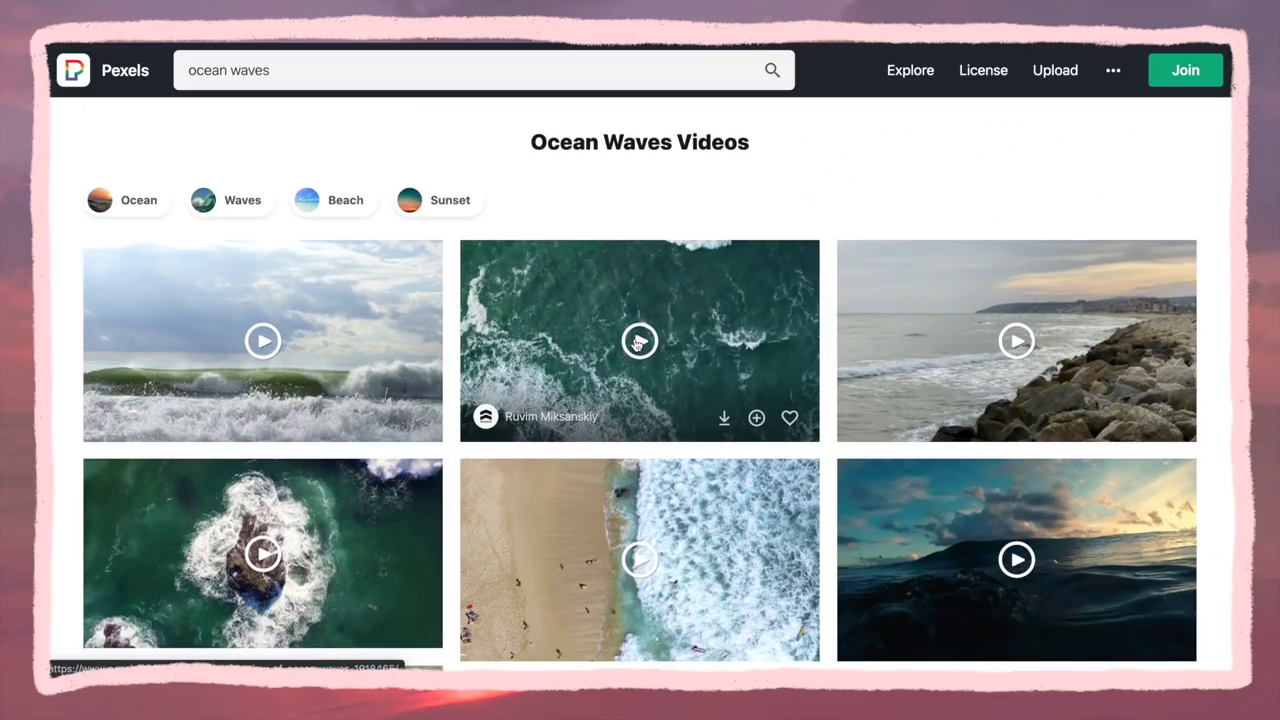
scroll(700, 376, down, 1)
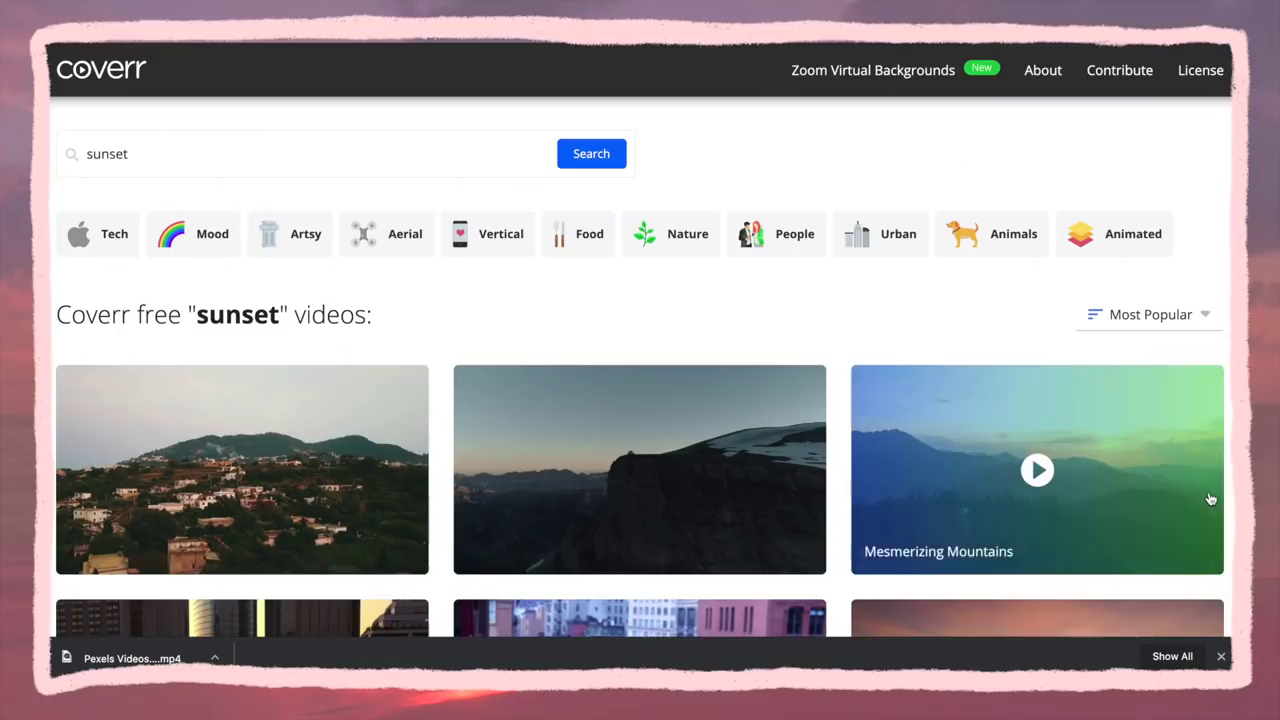
scroll(1210, 498, down, 3)
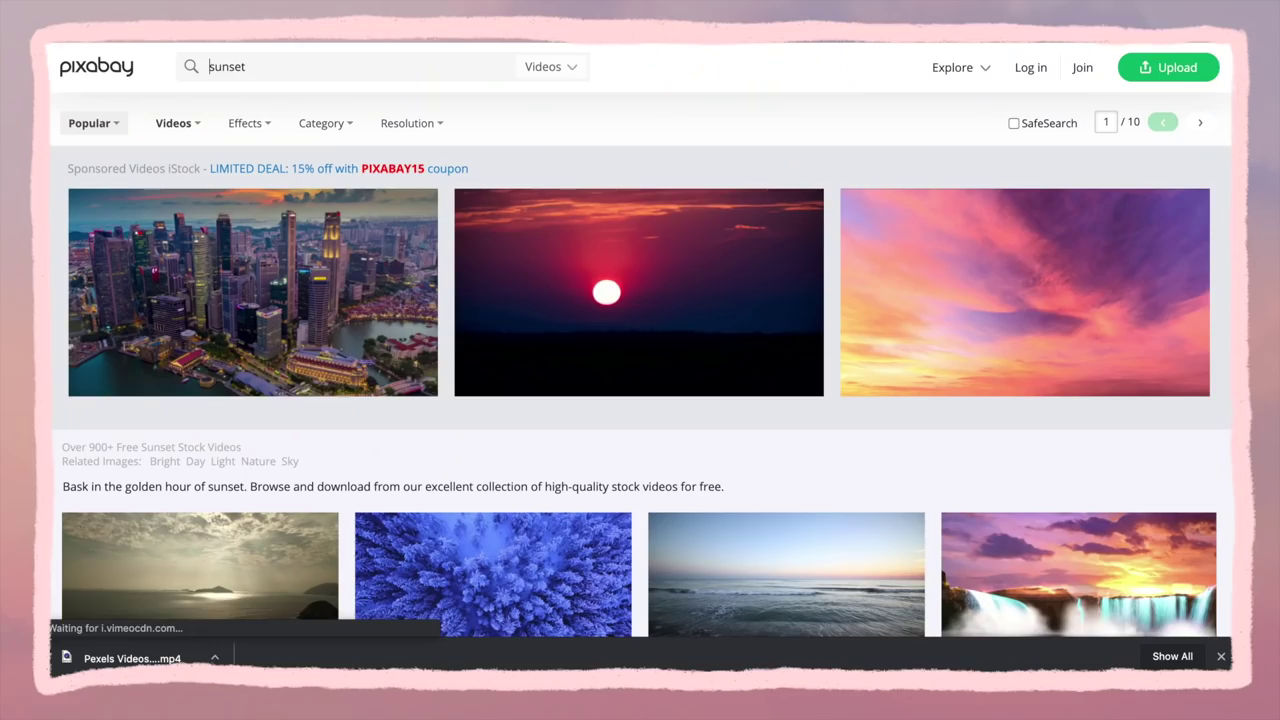
scroll(808, 346, down, 3)
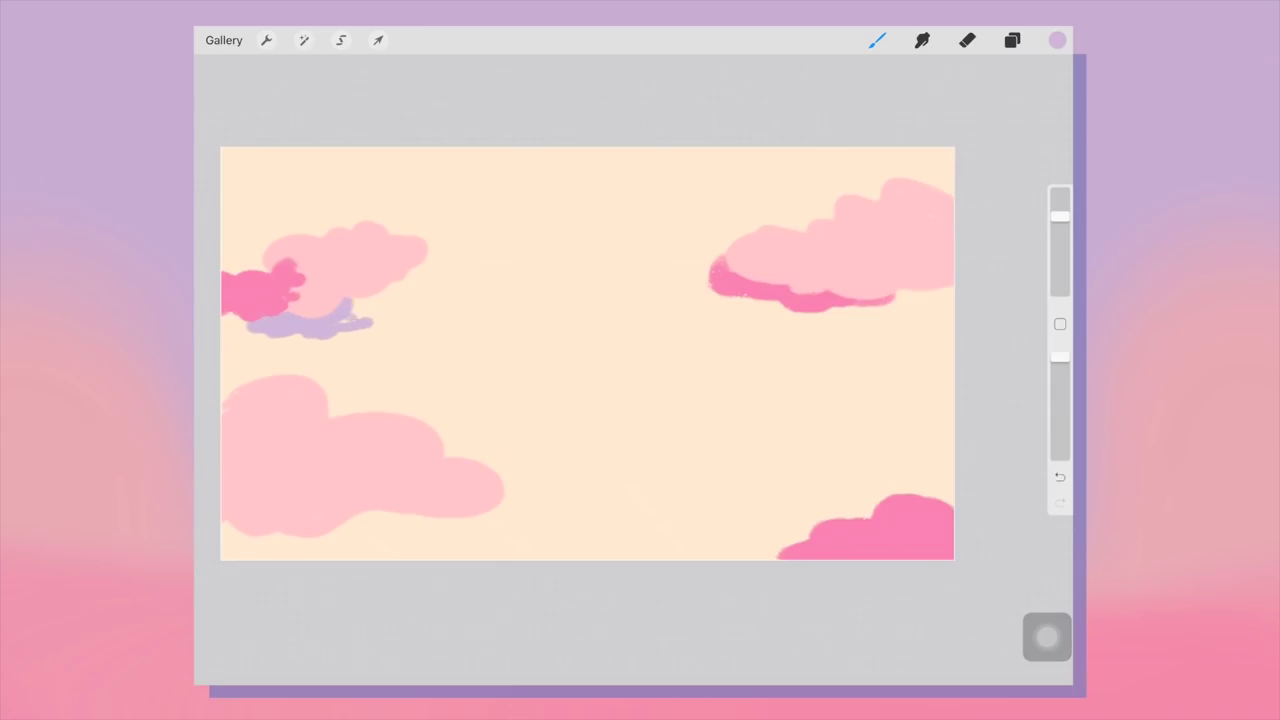
- Add a new layer and try a lilac shadow stroke by the top-right cloud, then undo it
click(1012, 40)
click(1020, 86)
drag(762, 178, 758, 197)
key(ctrl+z)
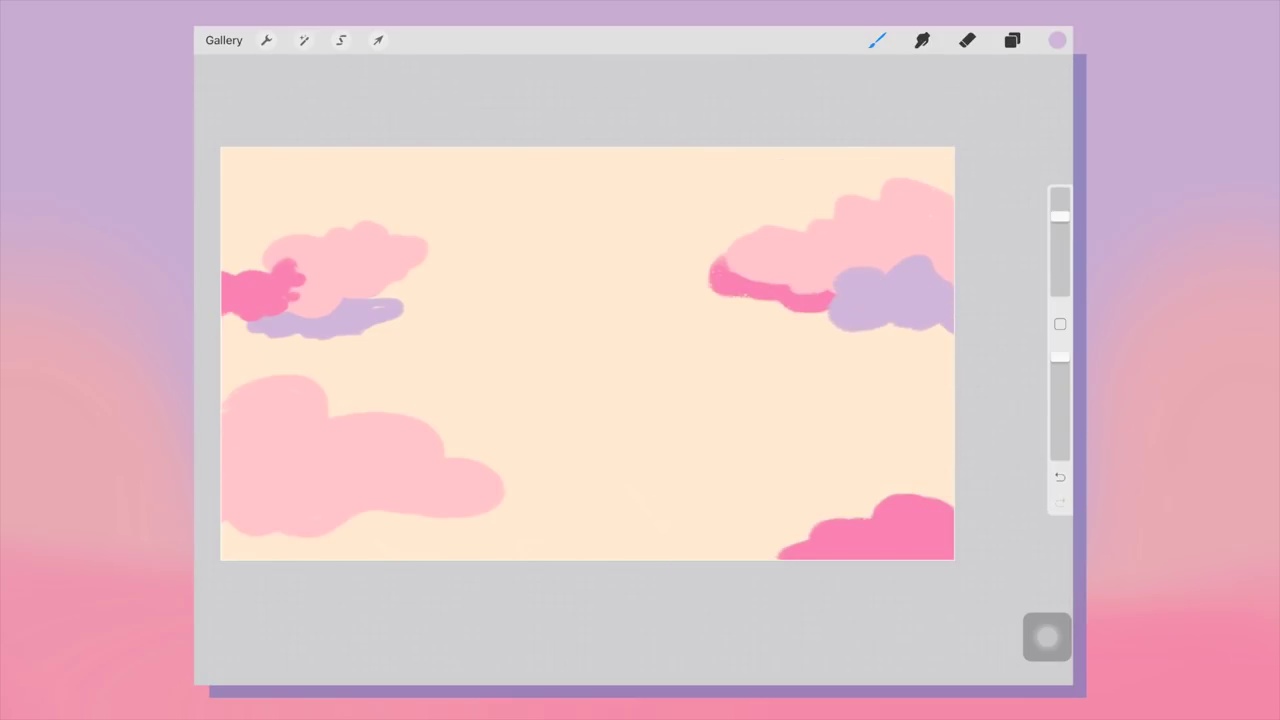
- Paint light-pink highlights on the bottom-left cloud, sampling the hot pink and undoing unwanted strokes
click(1012, 40)
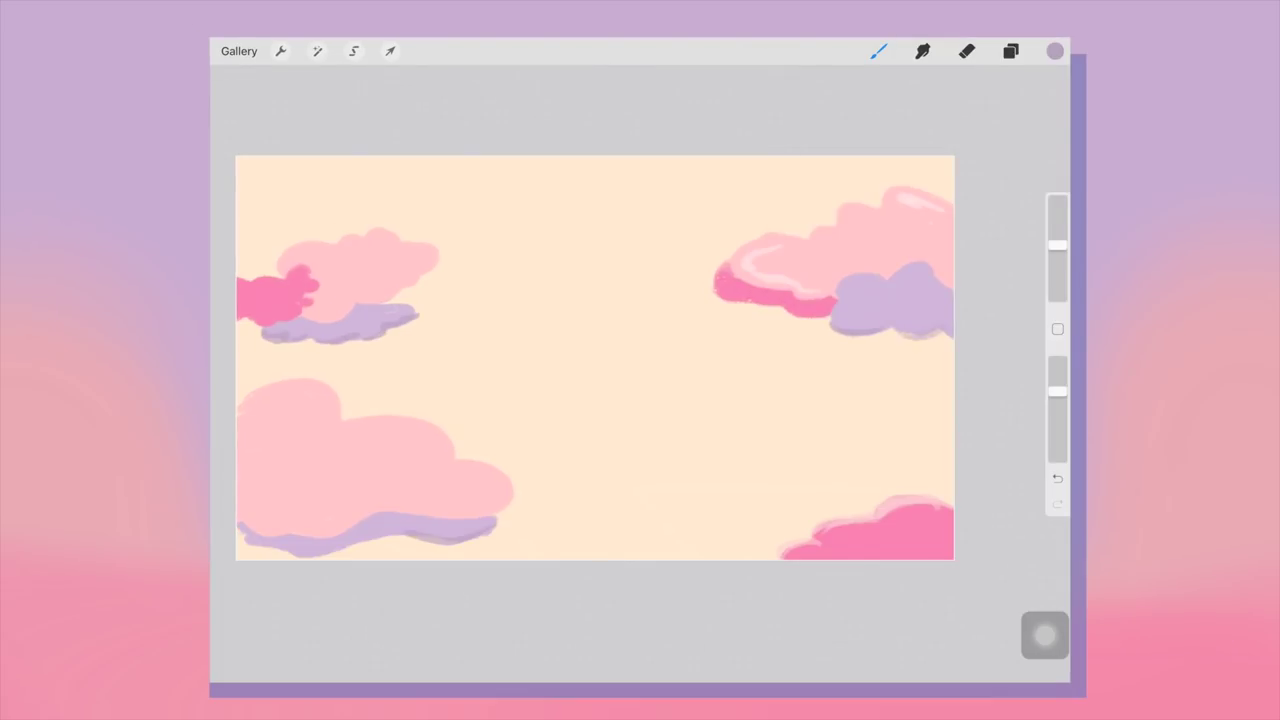
click(1055, 51)
drag(272, 396, 316, 390)
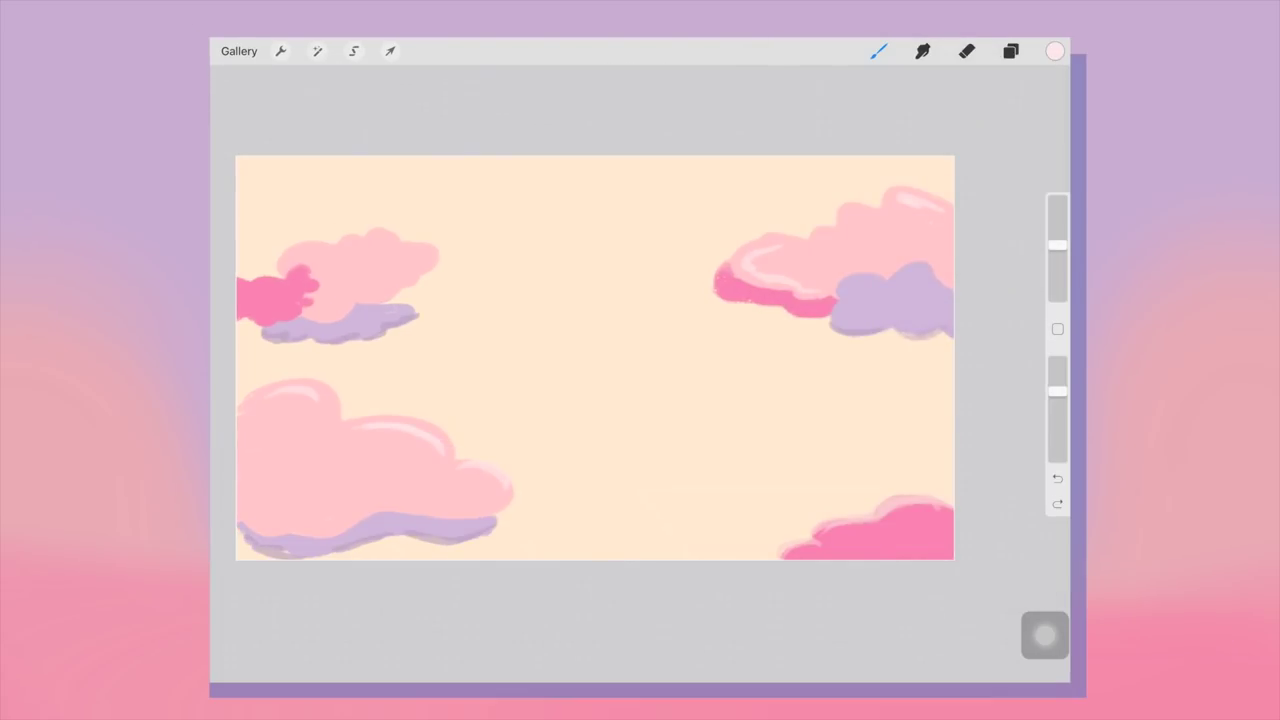
key(ctrl+z)
click(303, 298)
click(1055, 51)
click(1055, 51)
key(ctrl+z)
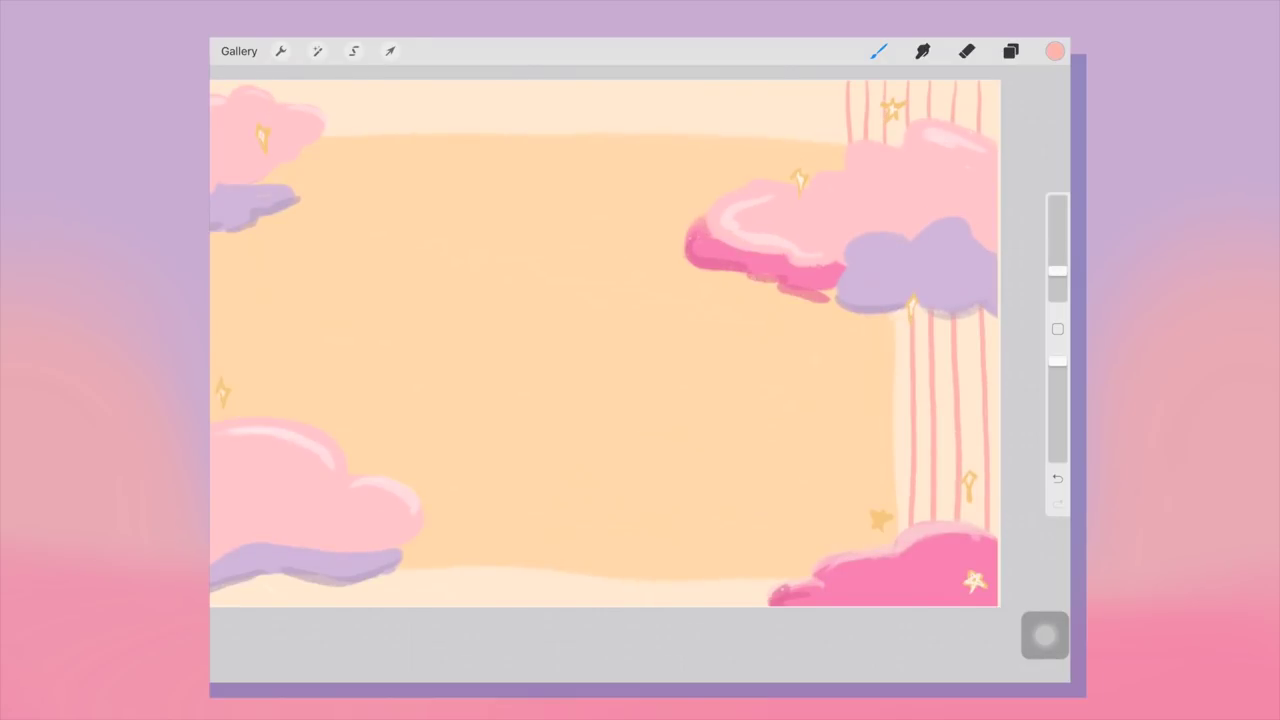
key(ctrl+z)
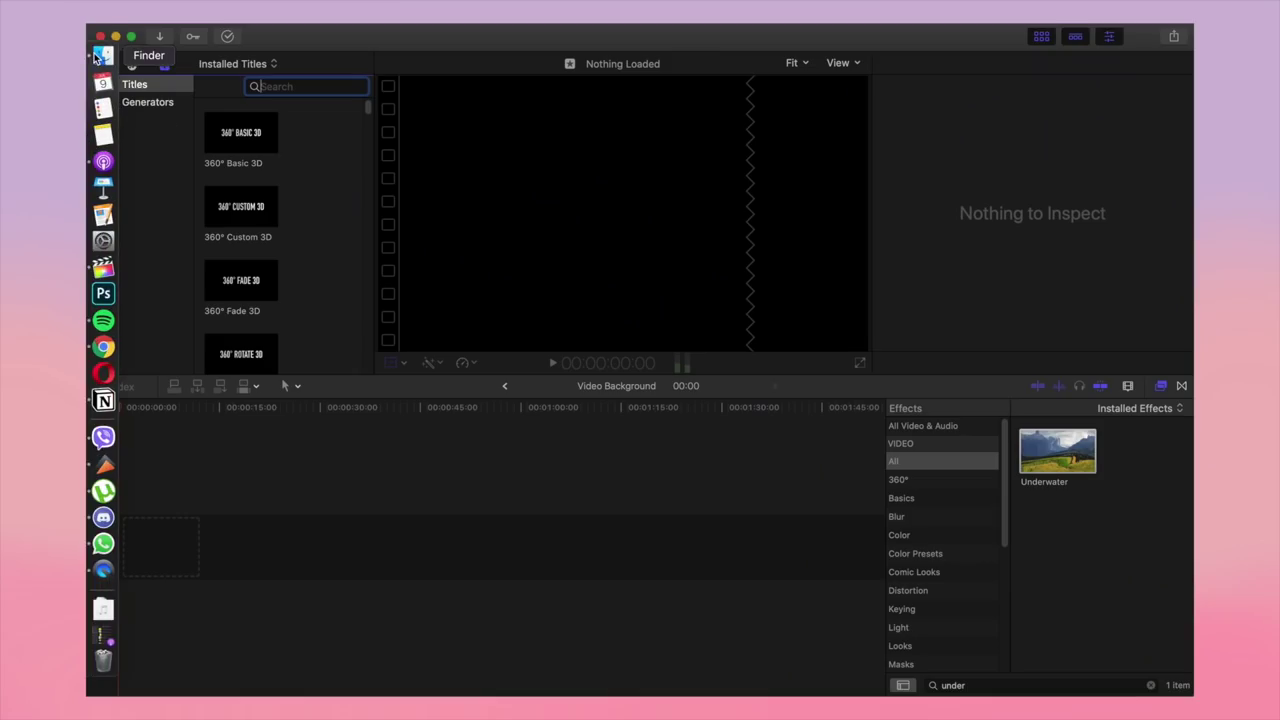
- Place the pastel artwork PNG on the timeline with MVI_0092 above it at the start
click(103, 55)
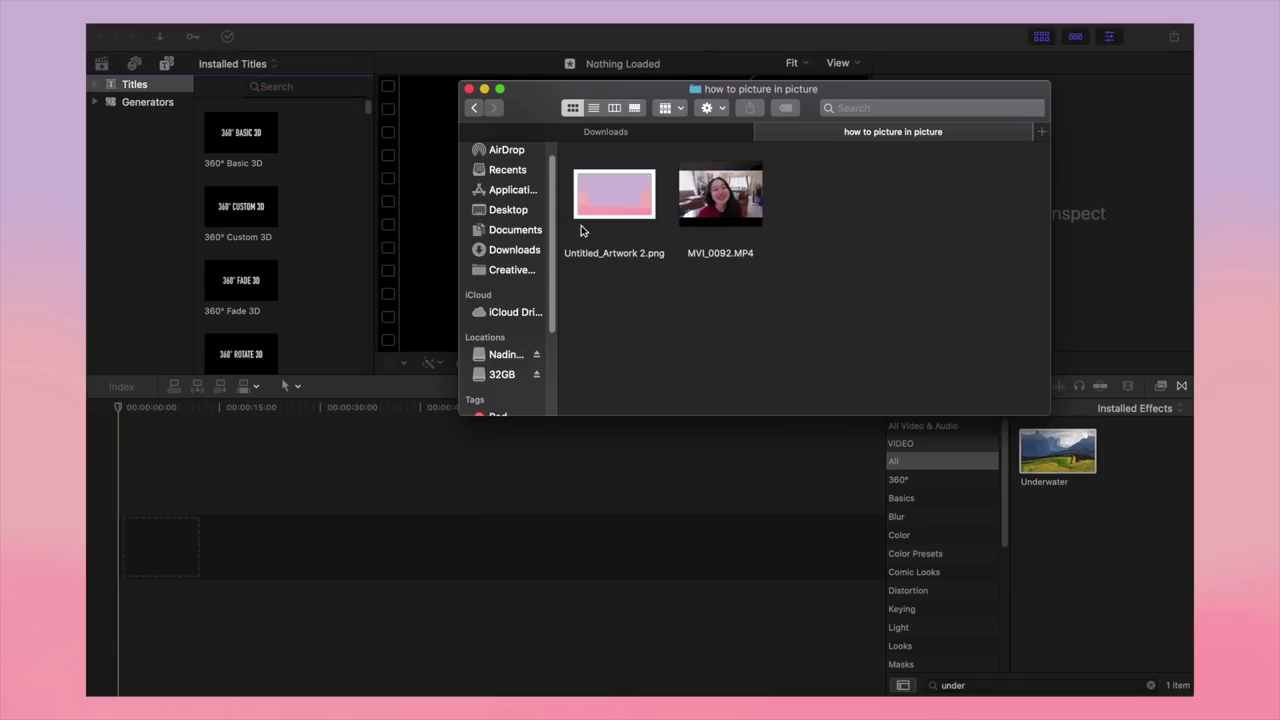
drag(600, 210, 445, 550)
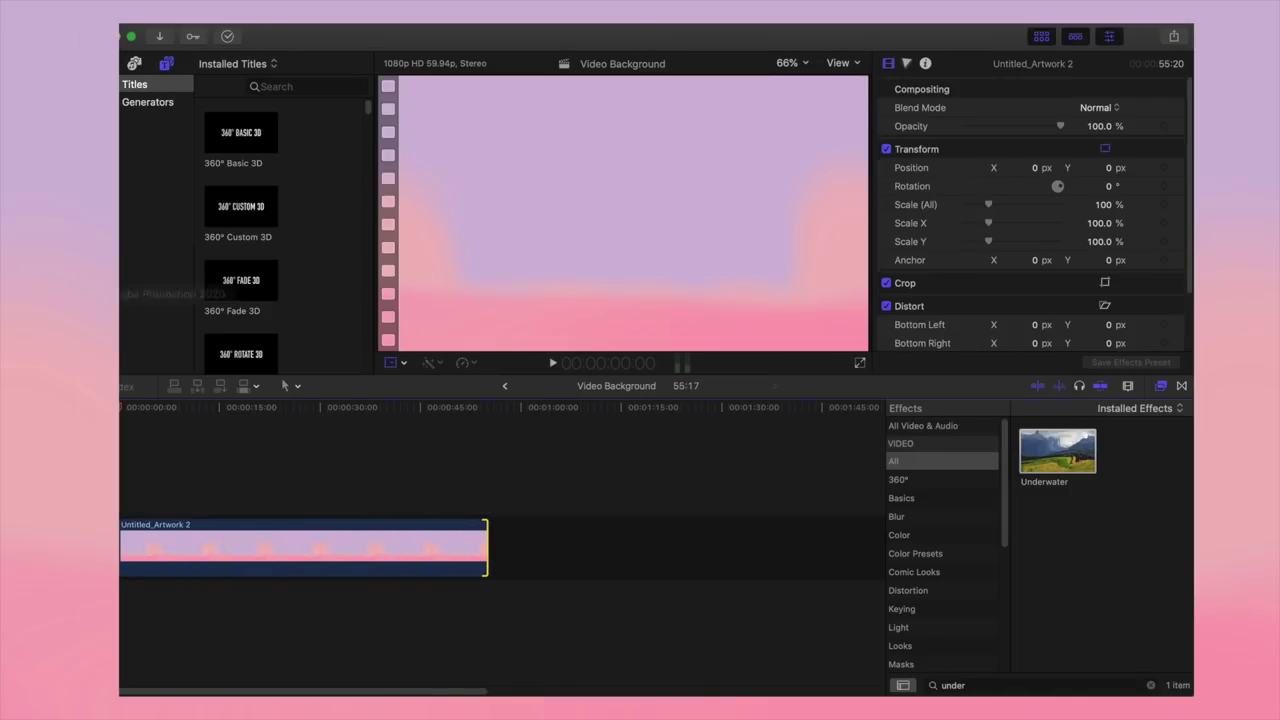
click(103, 55)
click(745, 215)
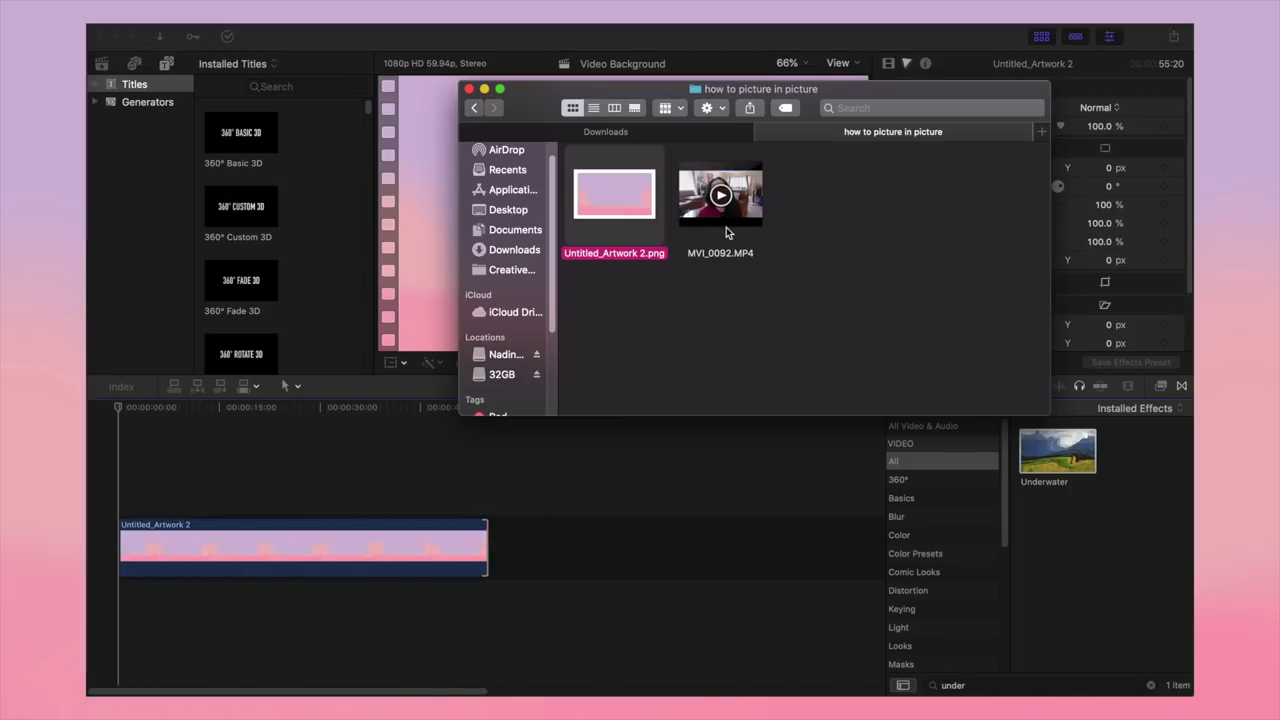
drag(317, 424, 120, 471)
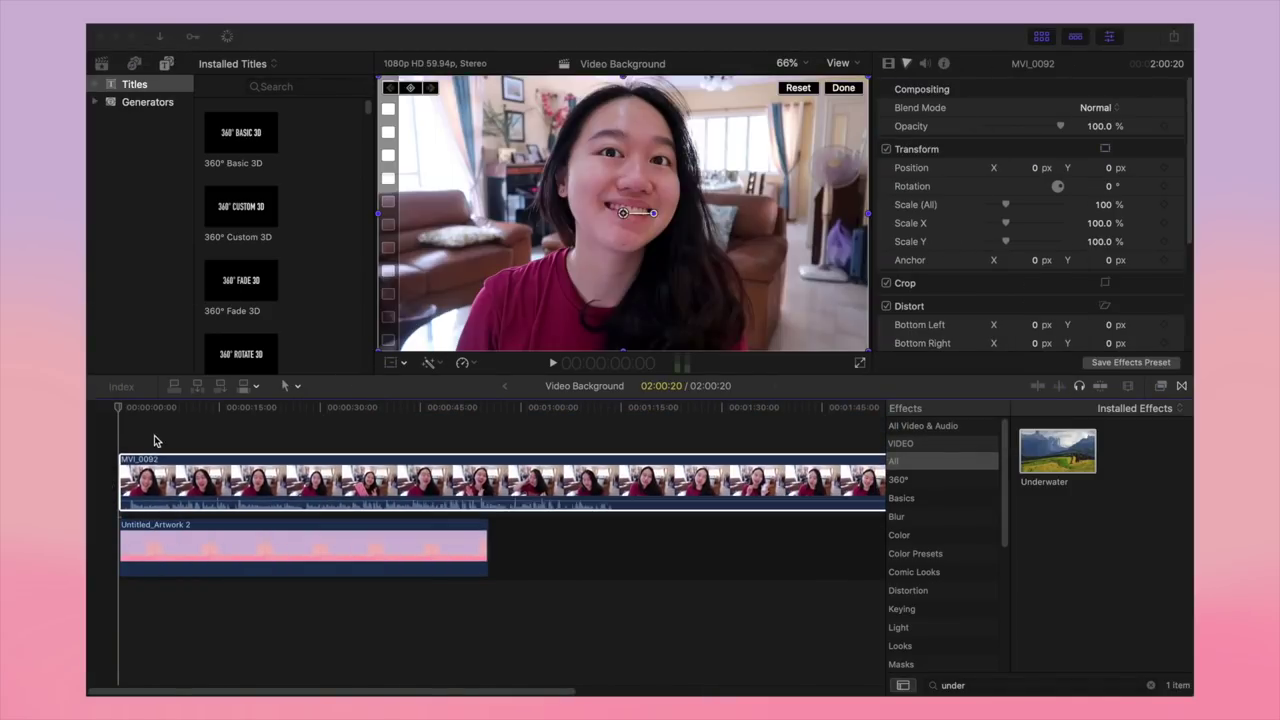
- Scale the talking-head video to 85.83% to reveal the background and play it back
click(398, 366)
drag(378, 349, 412, 328)
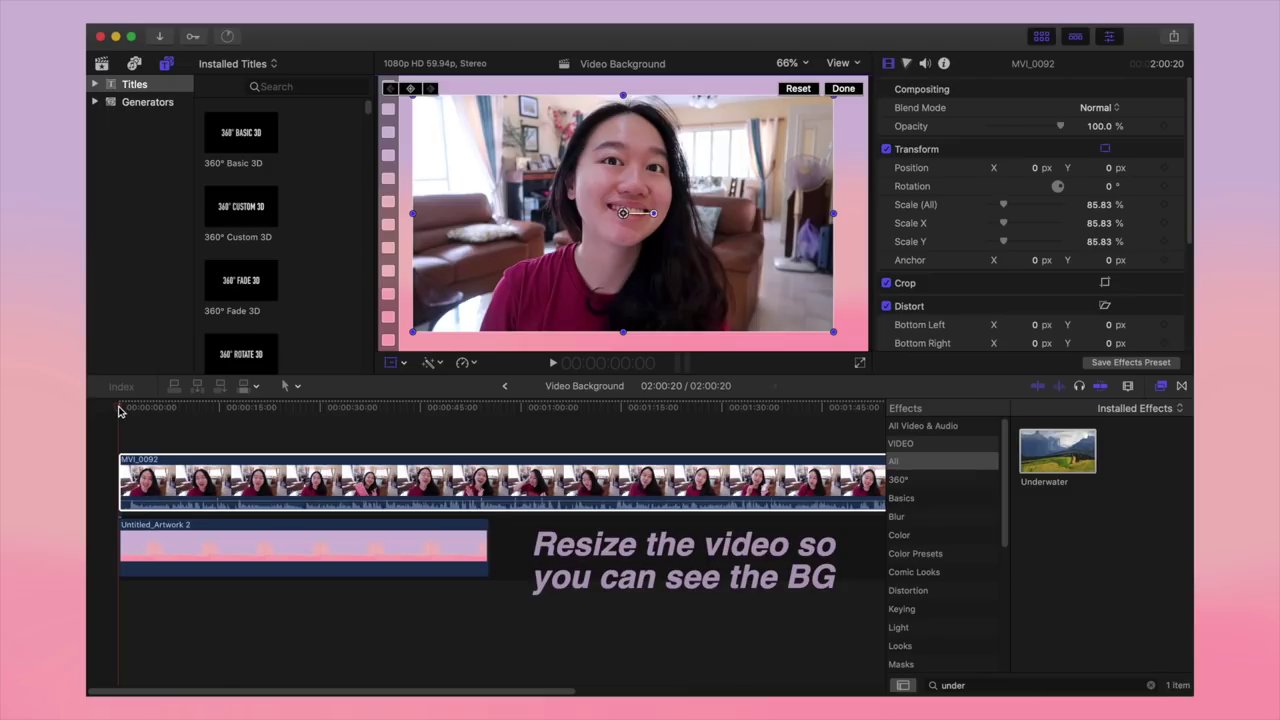
key(space)
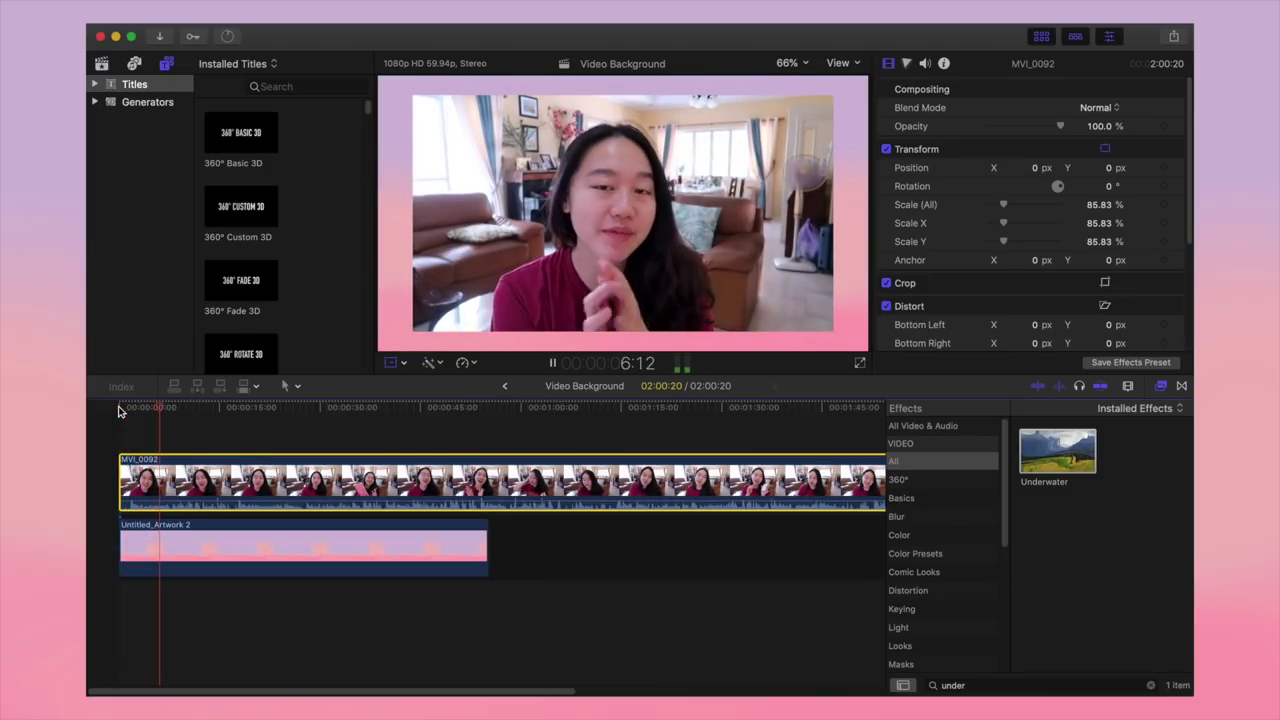
key(space)
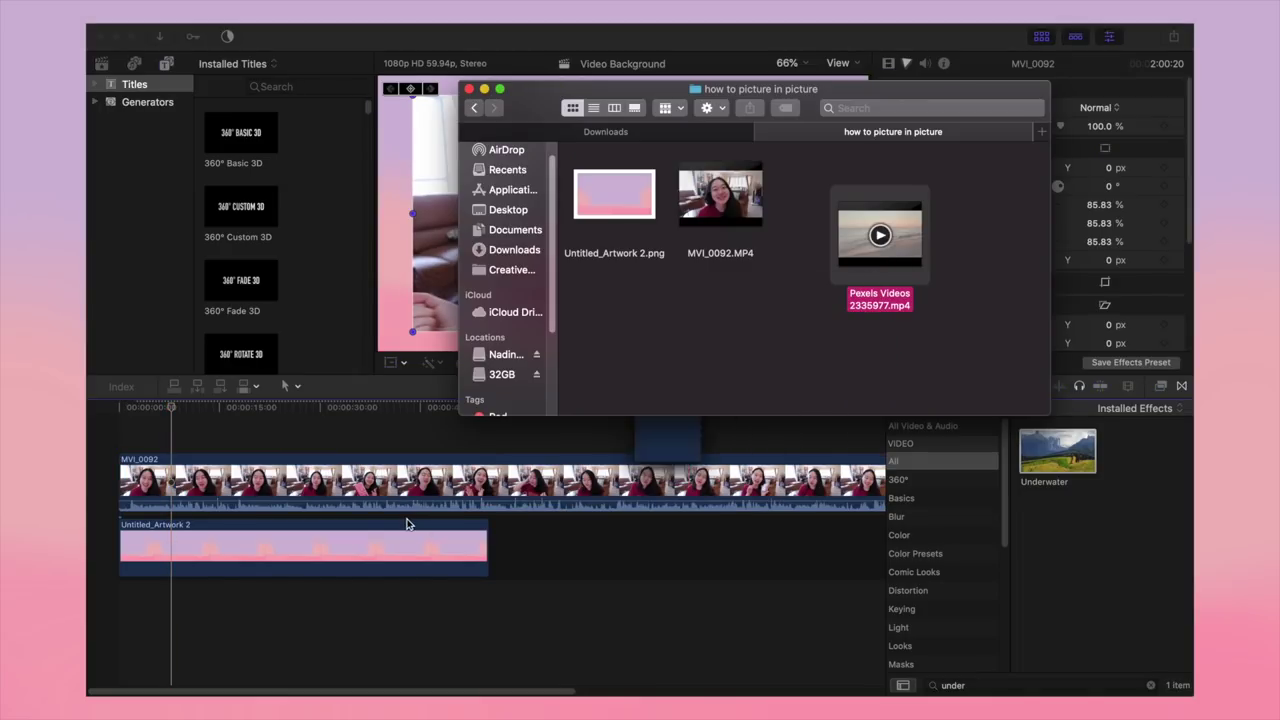
- Add the Pexels beach clip between video and background at 68.8% opacity
drag(406, 524, 203, 512)
click(203, 514)
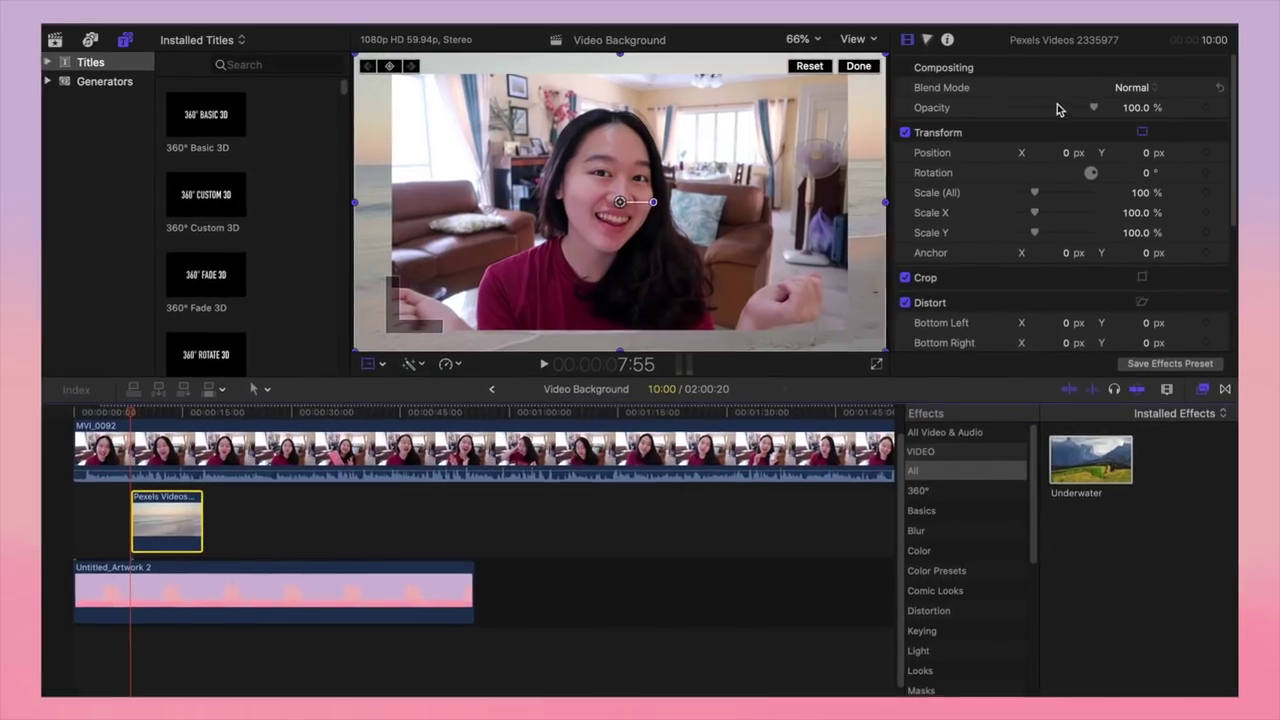
mouse_move(1058, 126)
mouse_down()
mouse_move(1019, 126)
mouse_move(1038, 126)
mouse_up()
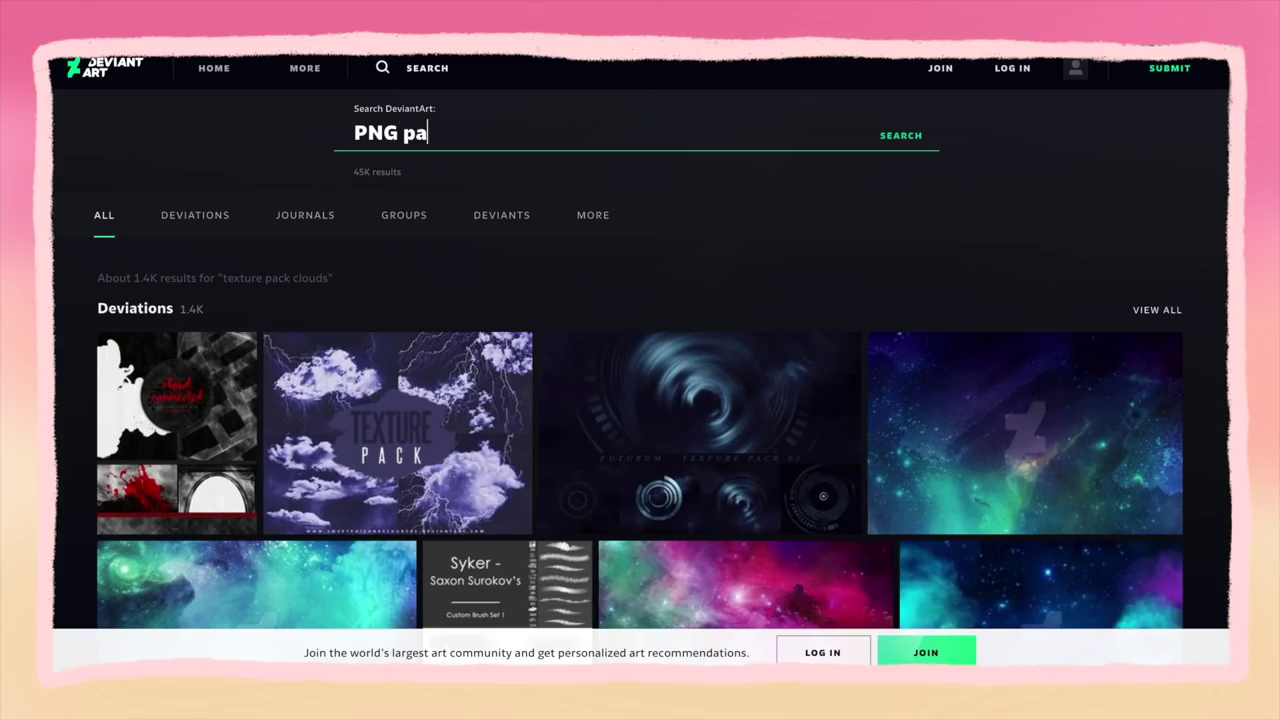
- Search DeviantArt for PNG packs, browse png pack #10, then open the Plant PNGs folder in Textures
text(cks)
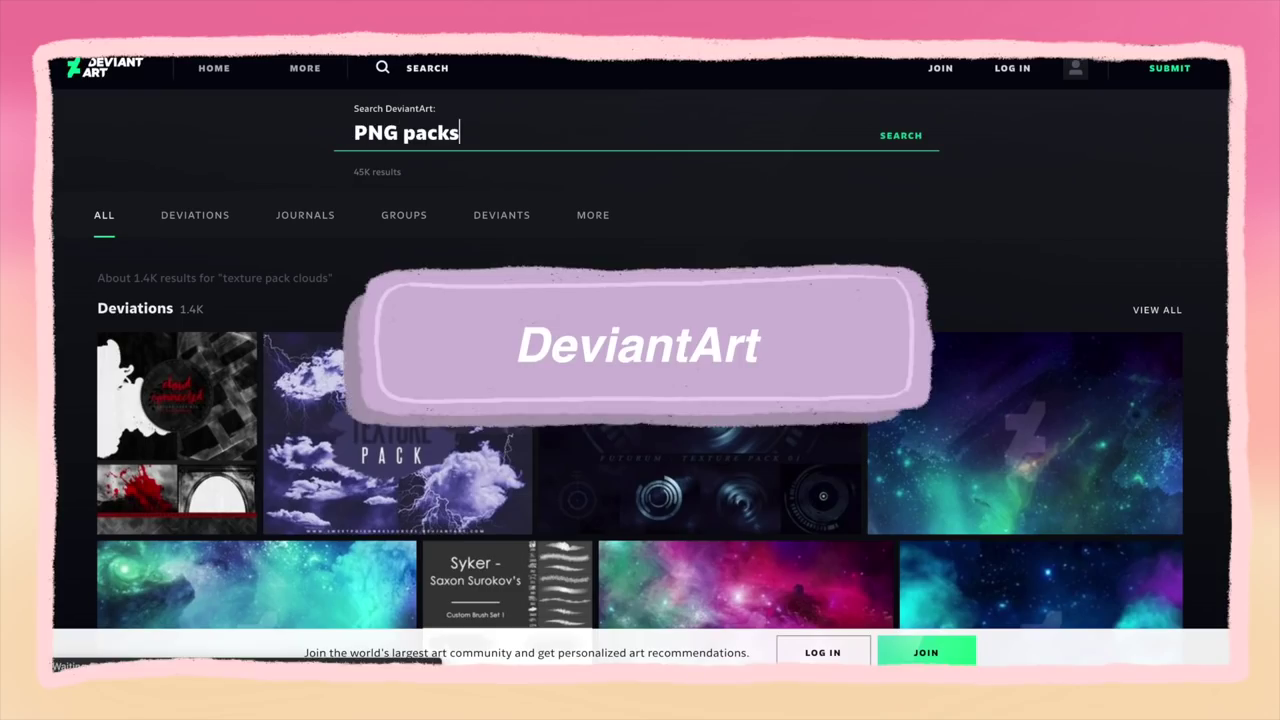
scroll(240, 234, down, 3)
scroll(240, 234, down, 7)
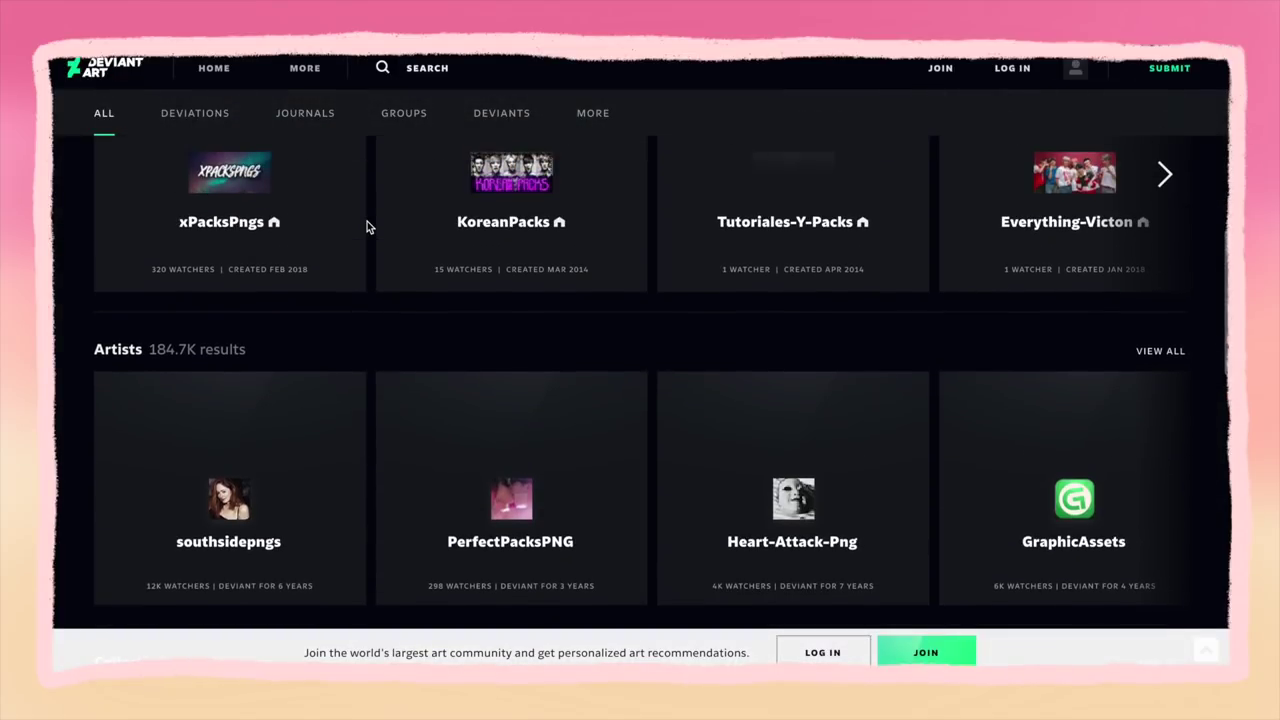
scroll(367, 226, down, 5)
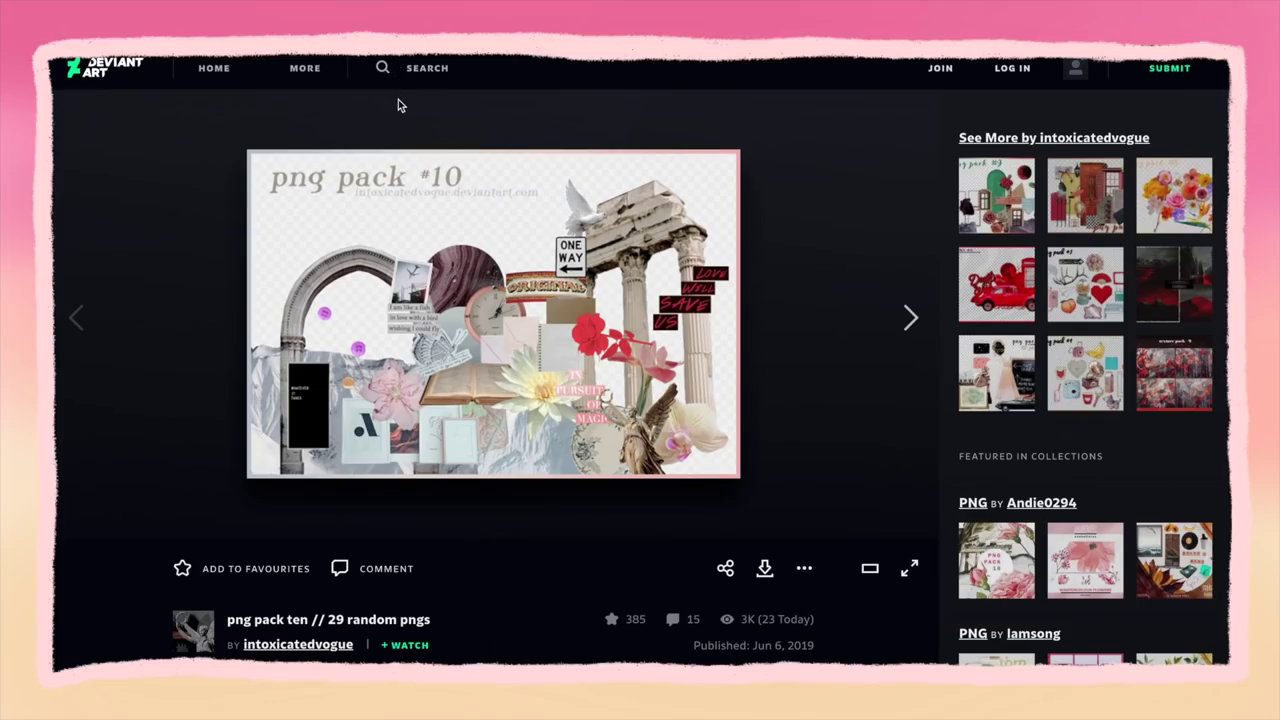
scroll(831, 371, down, 2)
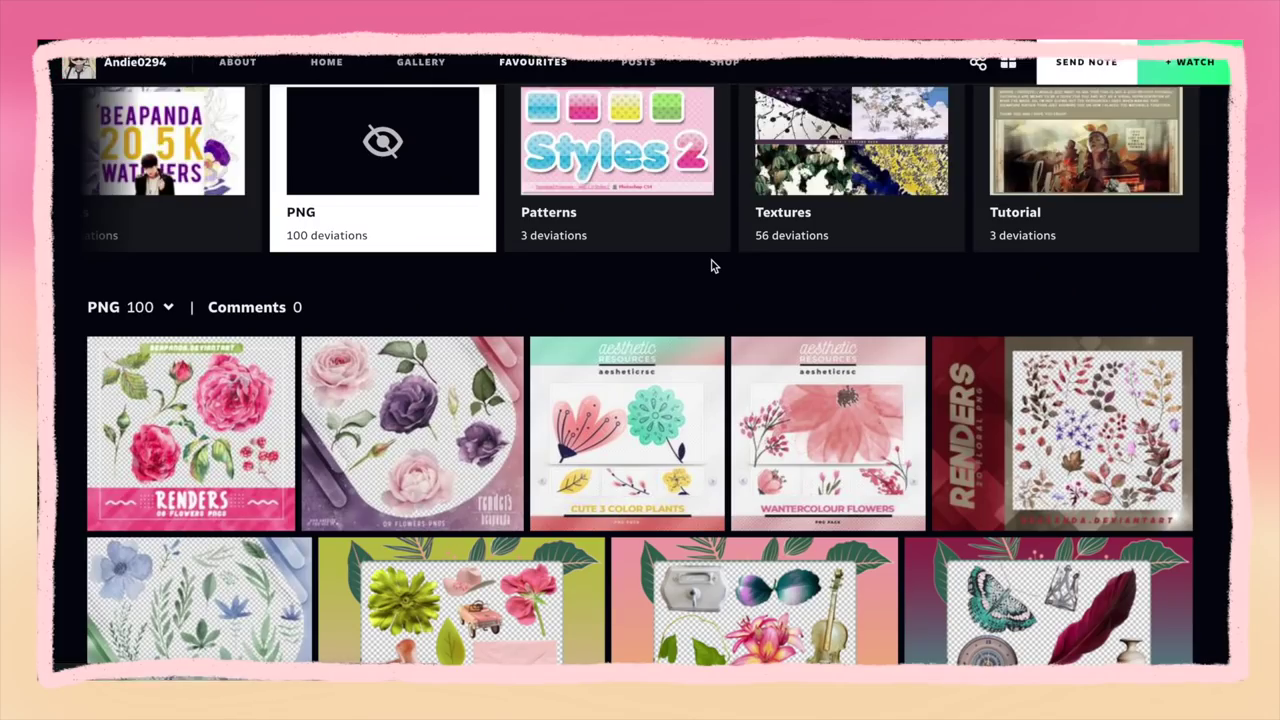
scroll(714, 266, down, 4)
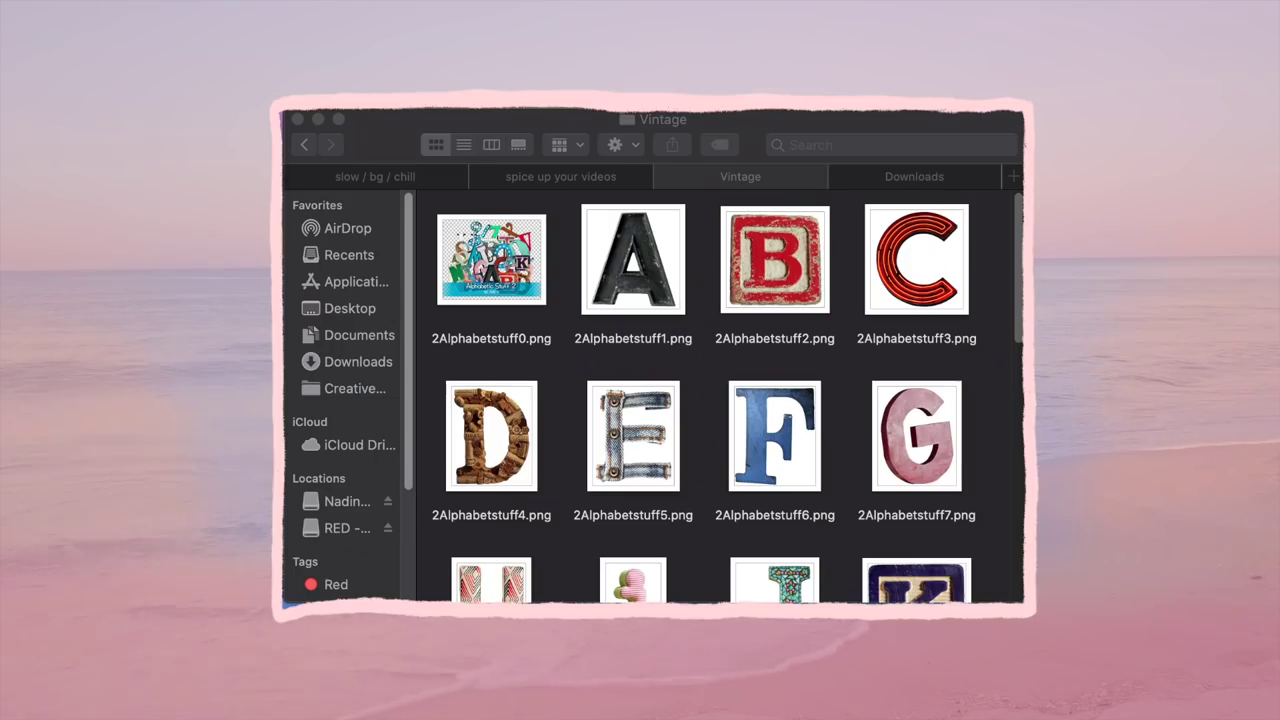
scroll(714, 363, down, 10)
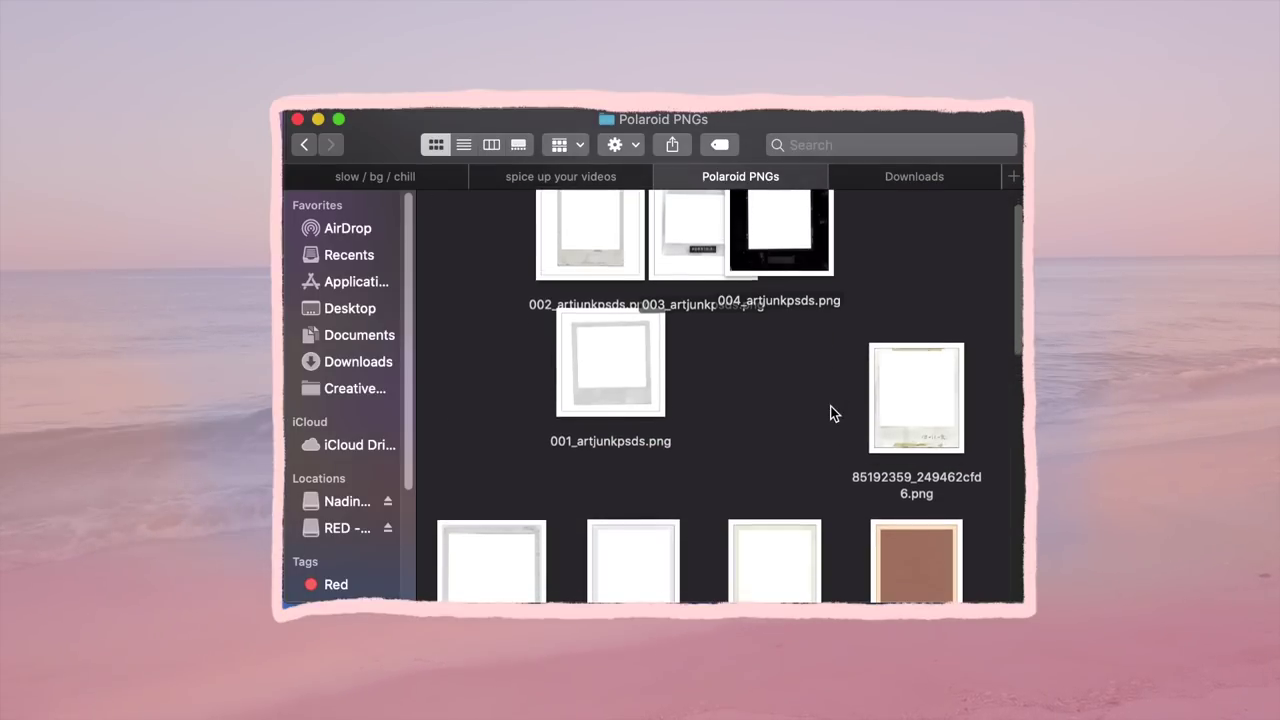
scroll(837, 414, down, 4)
click(305, 145)
double_click(725, 478)
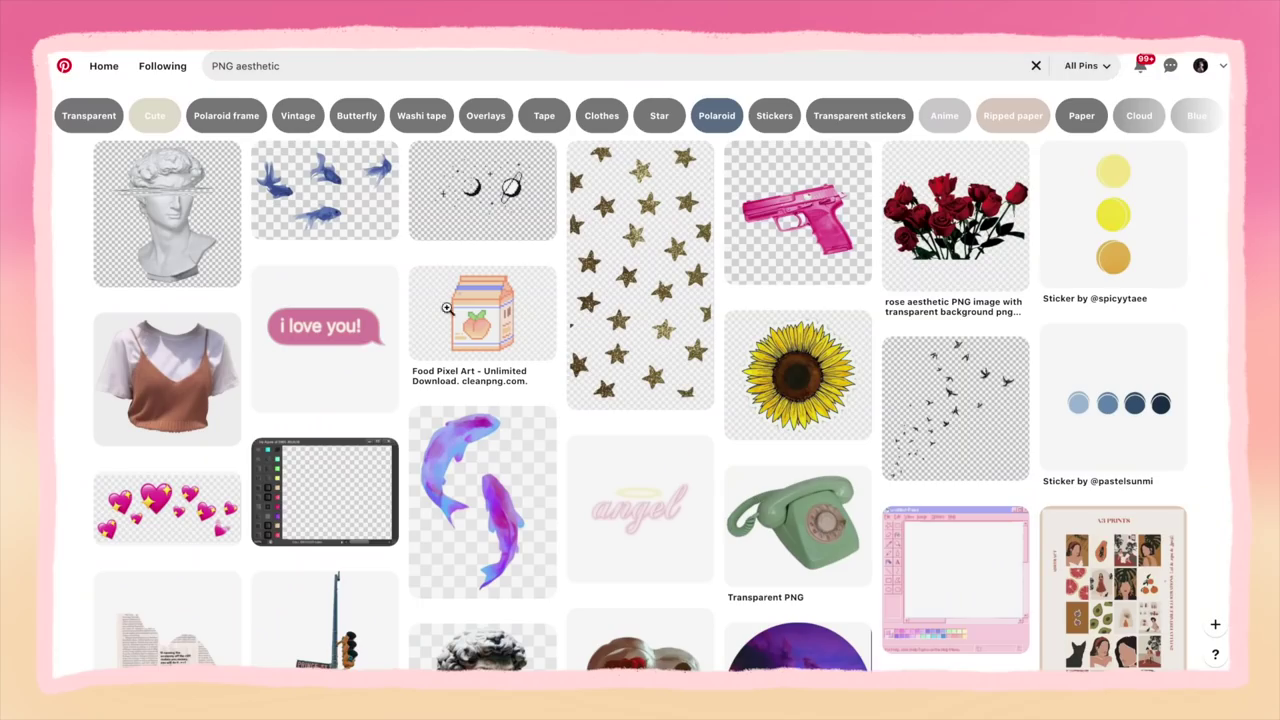
- Scroll down through the 'PNG aesthetic' pins of transparent cut-outs, dismissing a stars pin's menu
right_click(626, 277)
click(650, 284)
scroll(640, 250, down, 3)
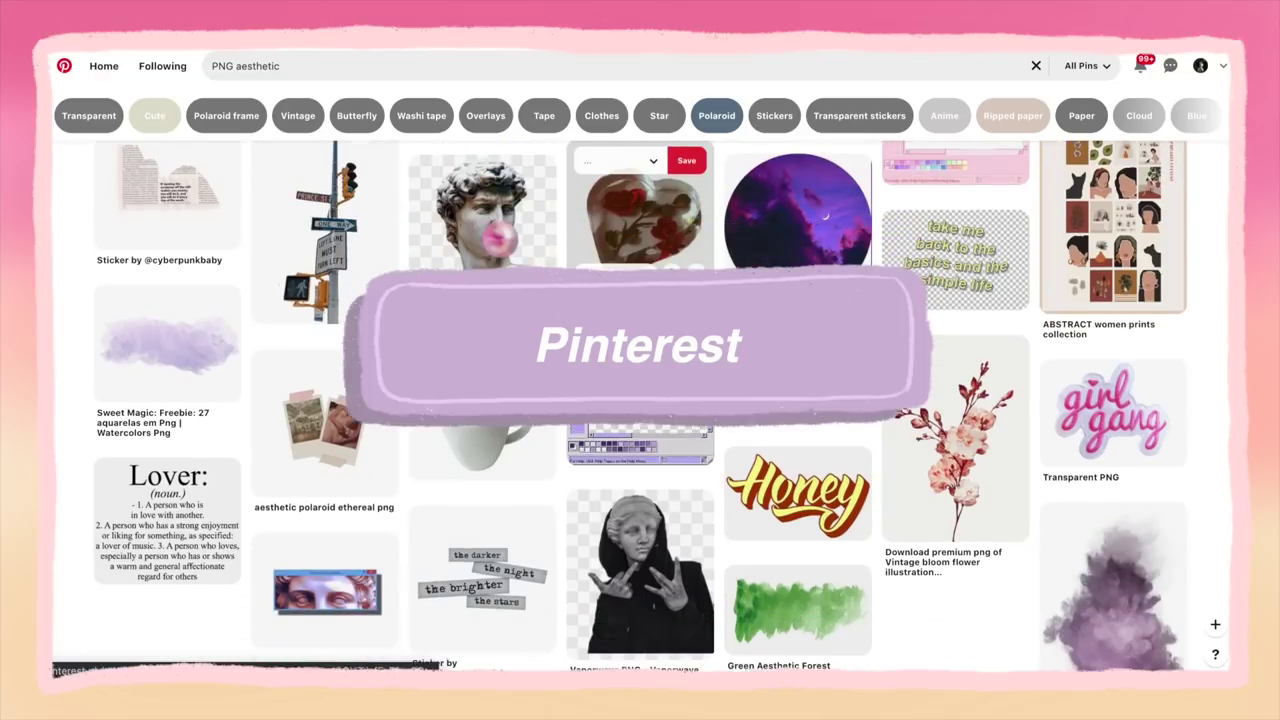
scroll(695, 369, down, 10)
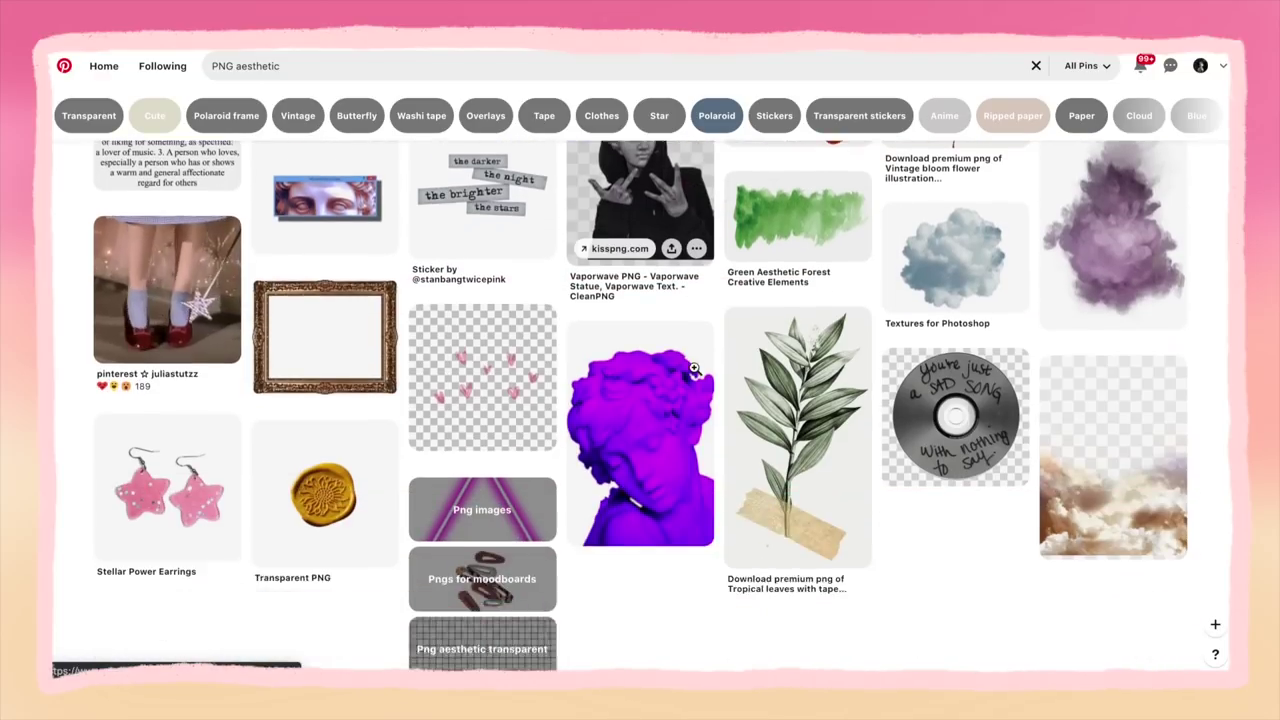
scroll(695, 369, down, 6)
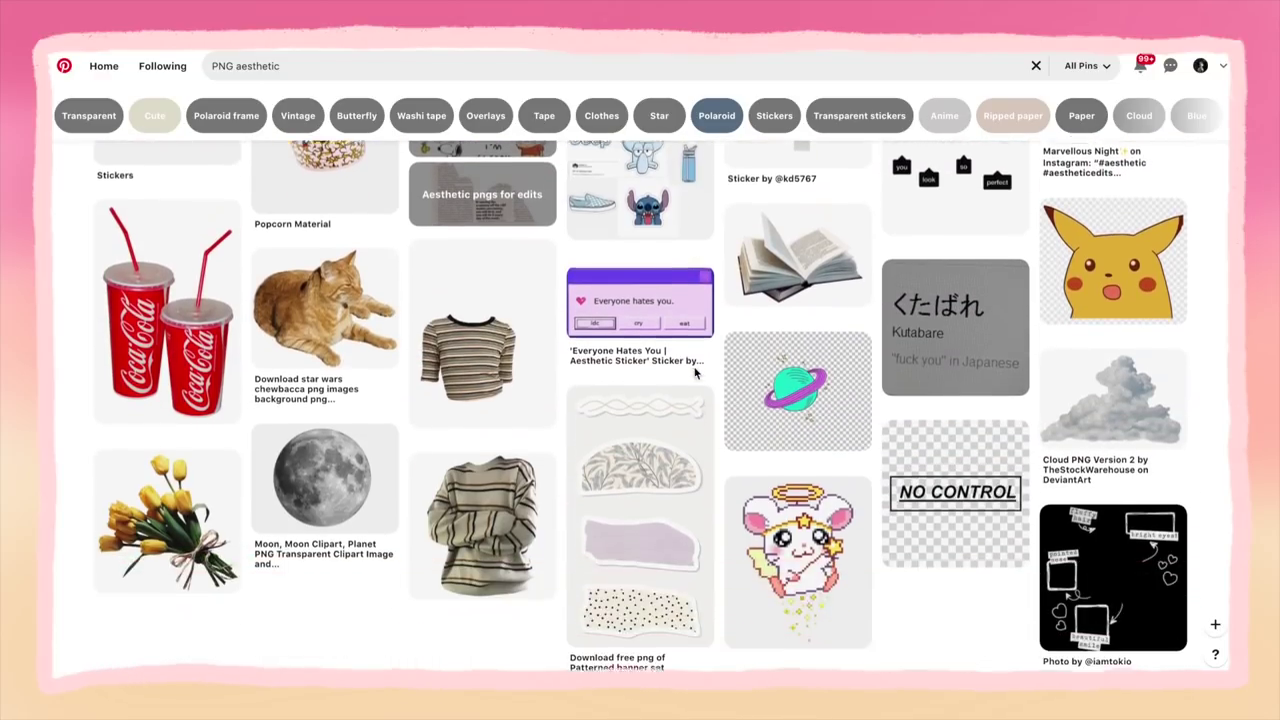
scroll(695, 369, down, 9)
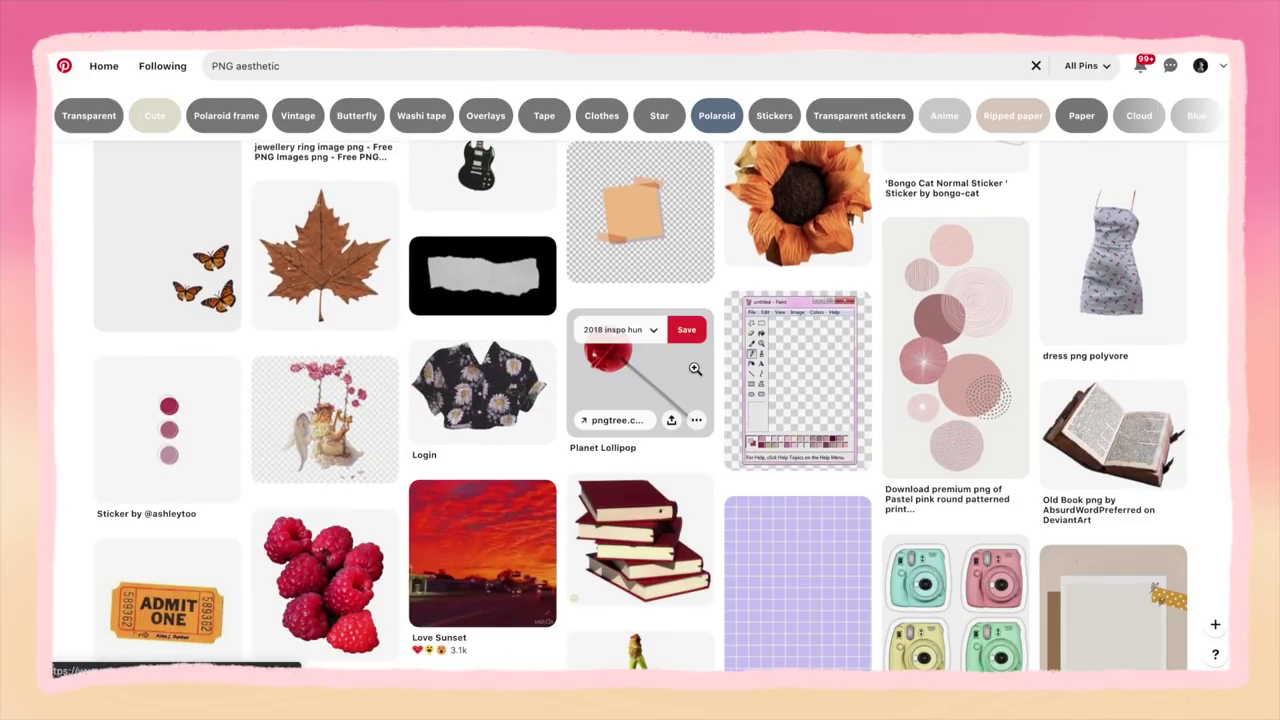
scroll(695, 369, down, 10)
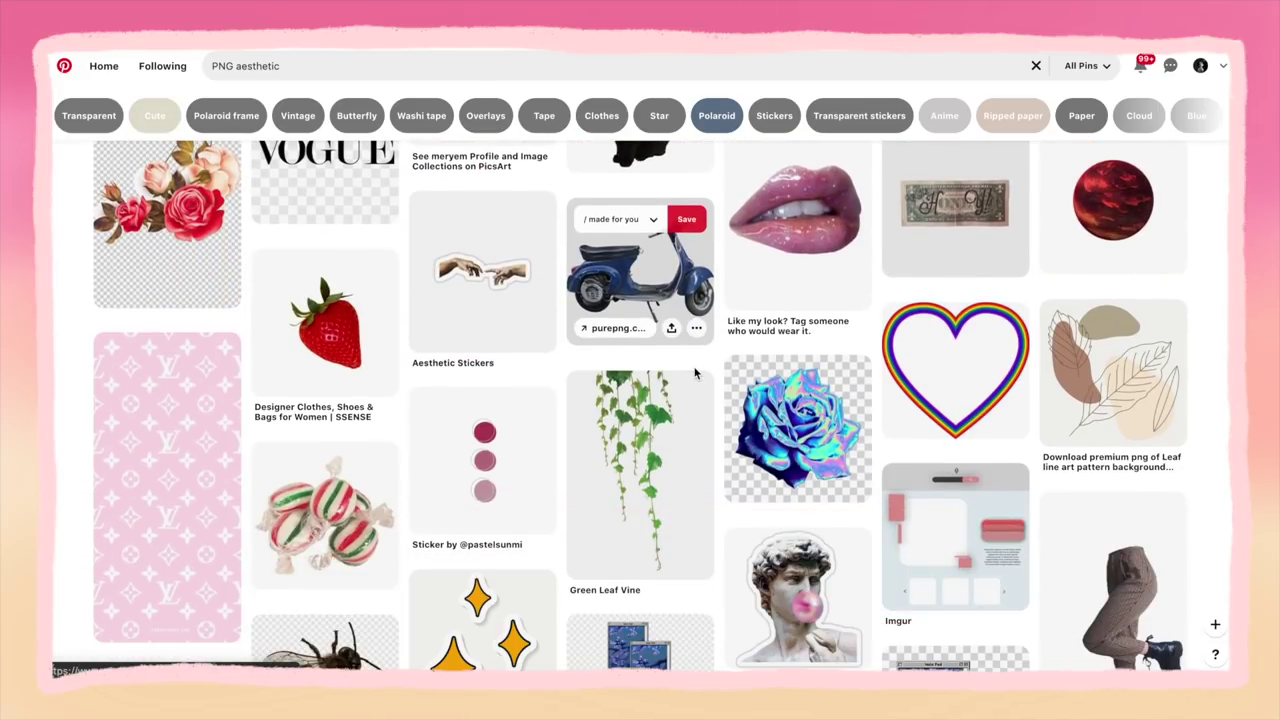
scroll(695, 369, down, 8)
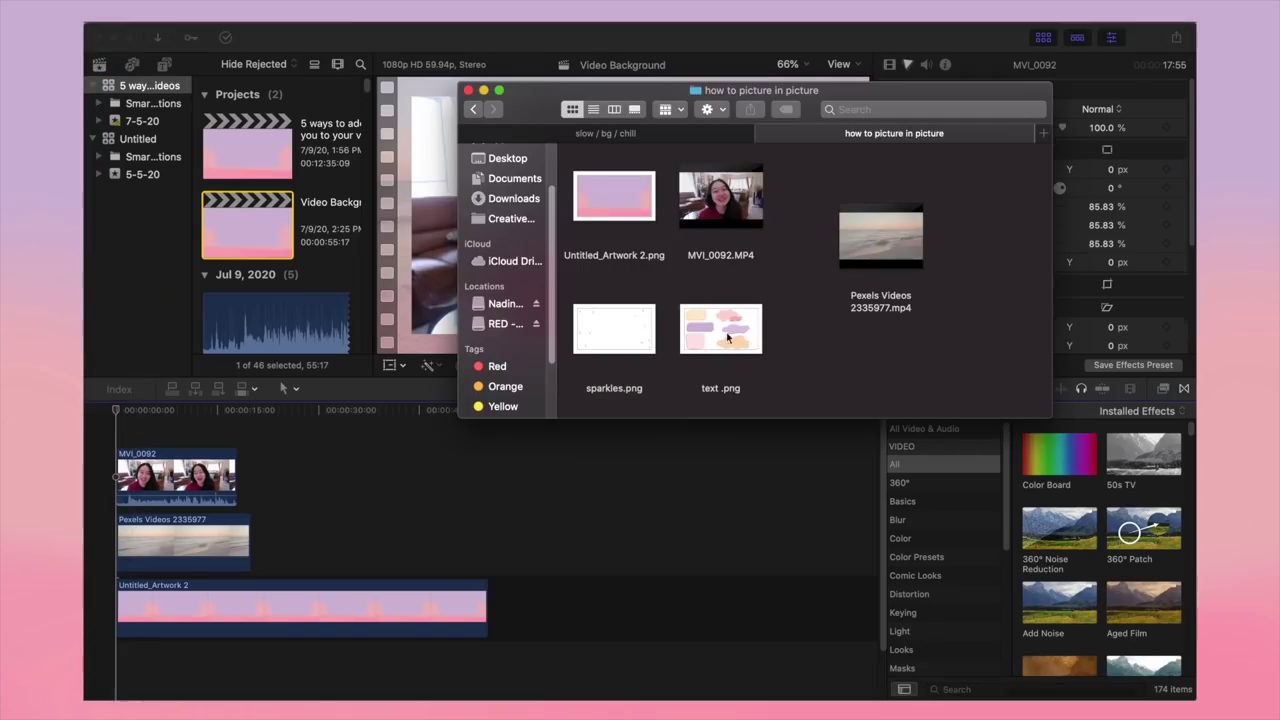
- Place sparkles.png at the timeline start, split it at the playhead and move the second piece later
drag(621, 346, 115, 418)
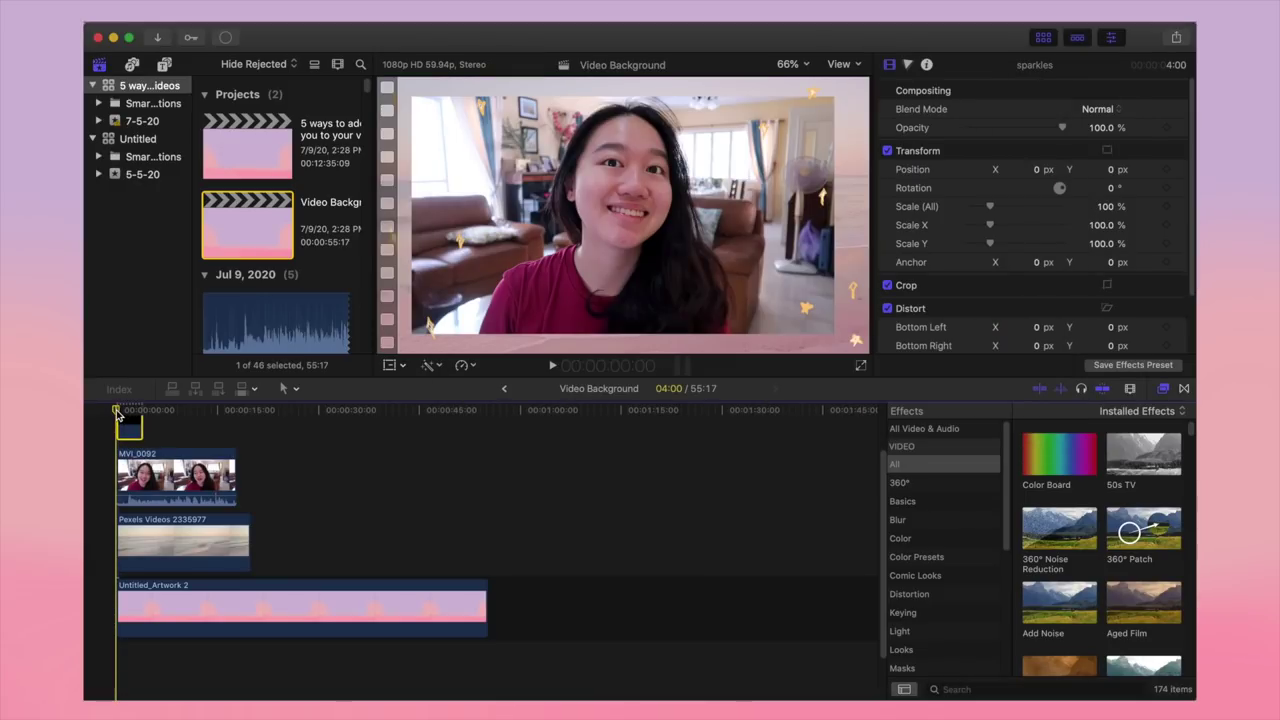
key(space)
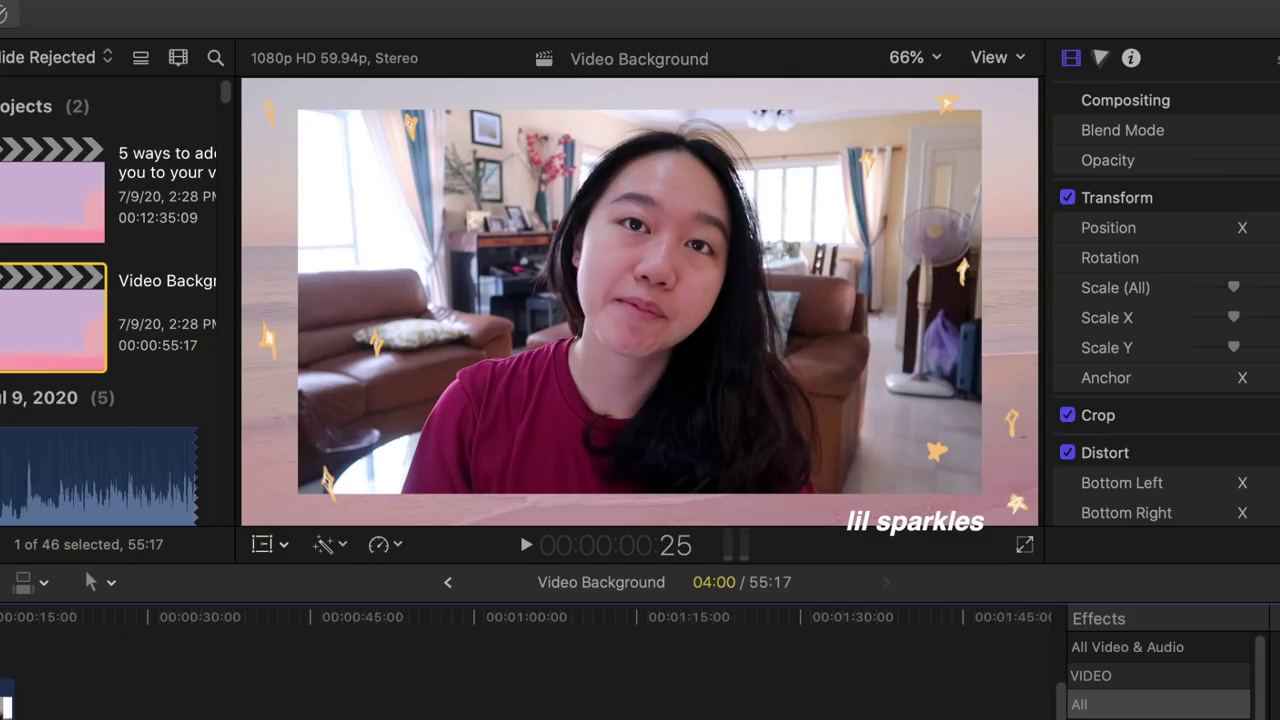
key(super+b)
key(super+equal)
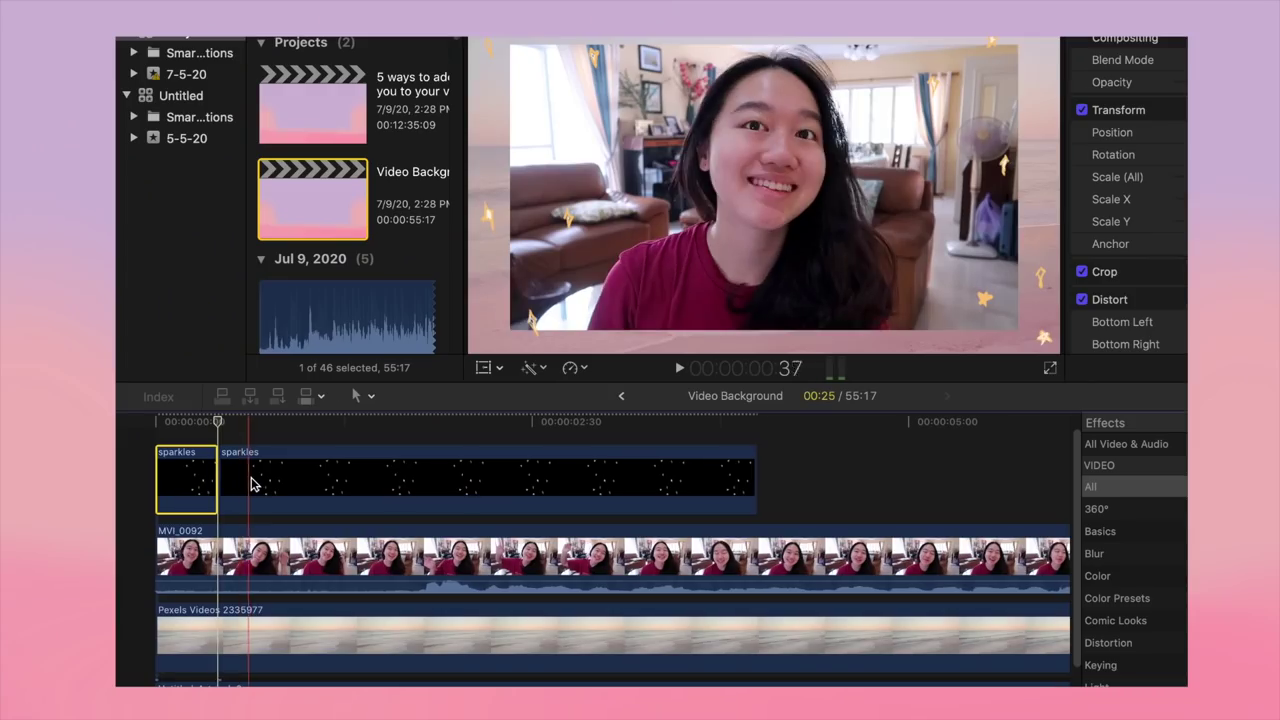
drag(252, 485, 276, 481)
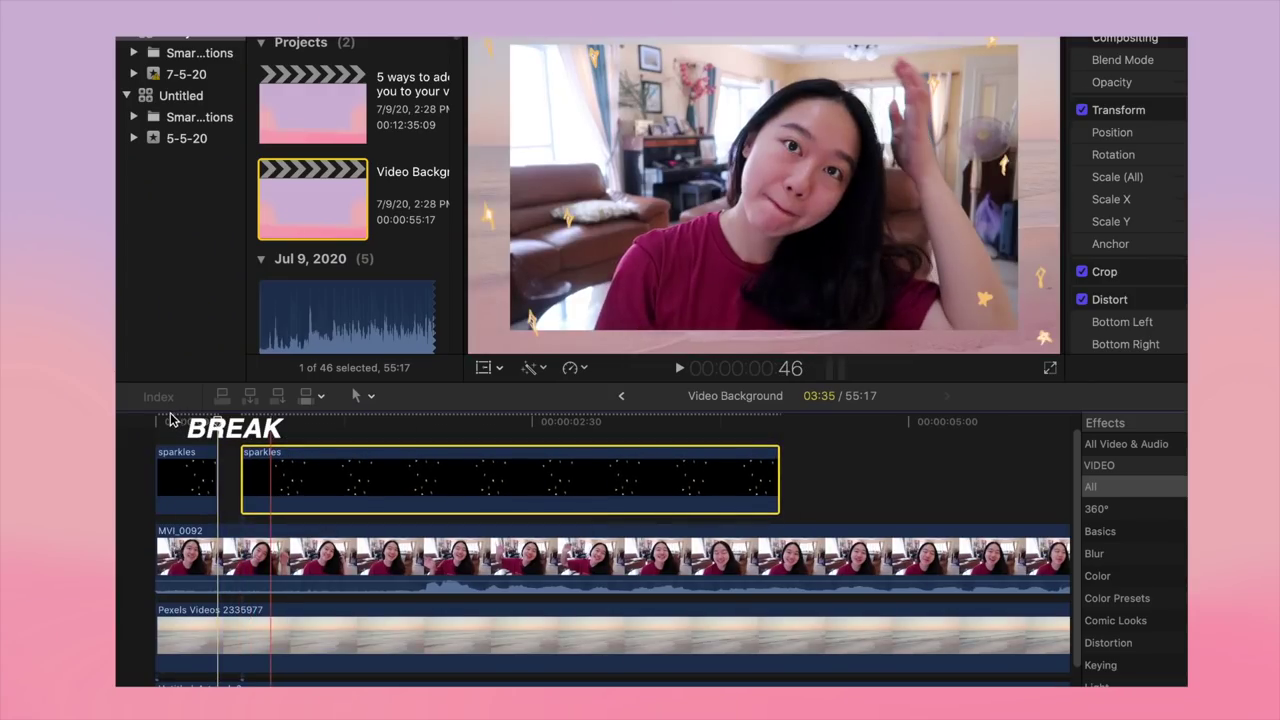
key(space)
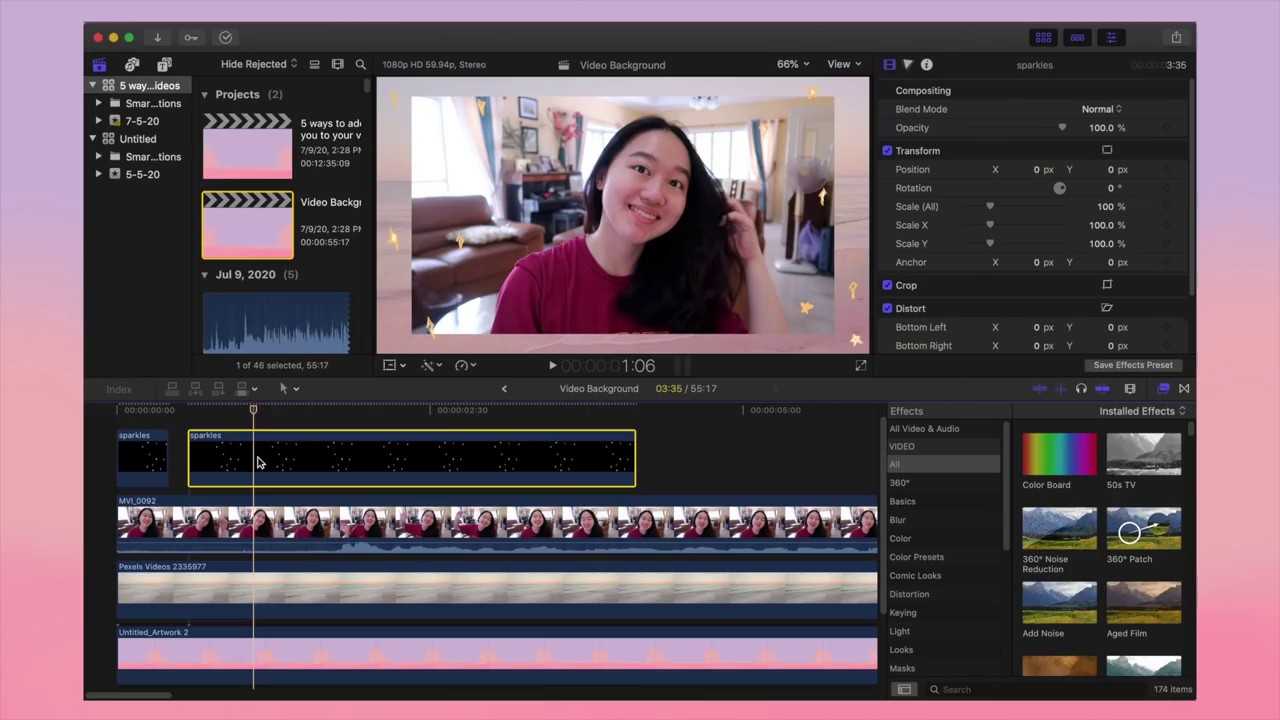
- Split the sparkles again, shift the new piece later and shorten the last piece
key(super+b)
drag(322, 479, 382, 488)
key(Home)
key(space)
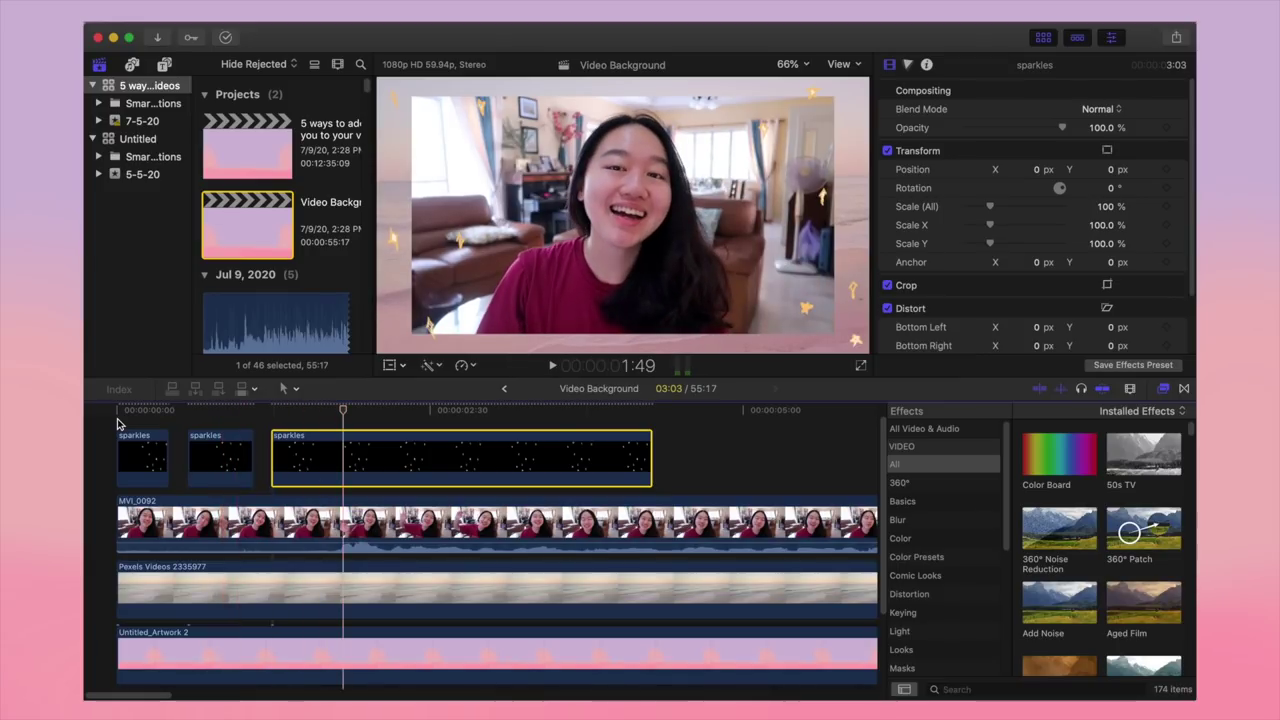
drag(651, 458, 326, 458)
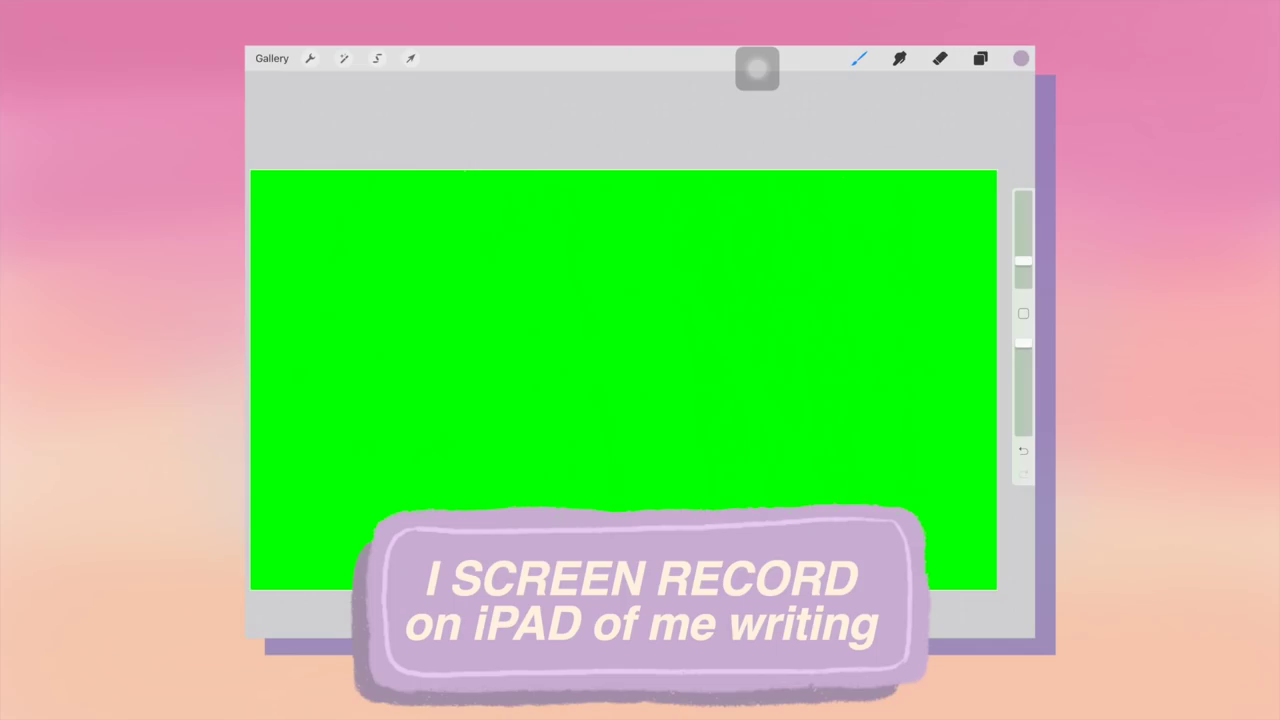
- Letter 'handwritten' across the green canvas and begin writing 'effect' beneath it
drag(393, 355, 437, 353)
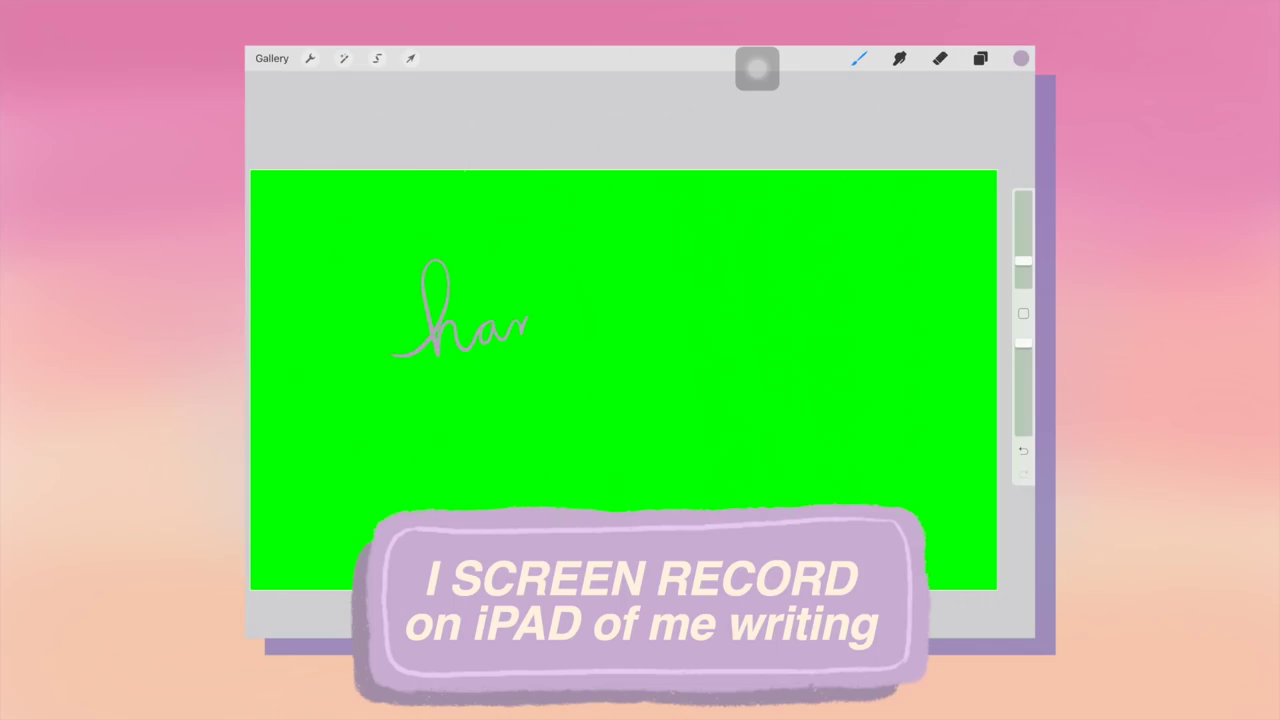
mouse_move(565, 318)
mouse_down()
mouse_move(583, 338)
mouse_move(646, 318)
mouse_up()
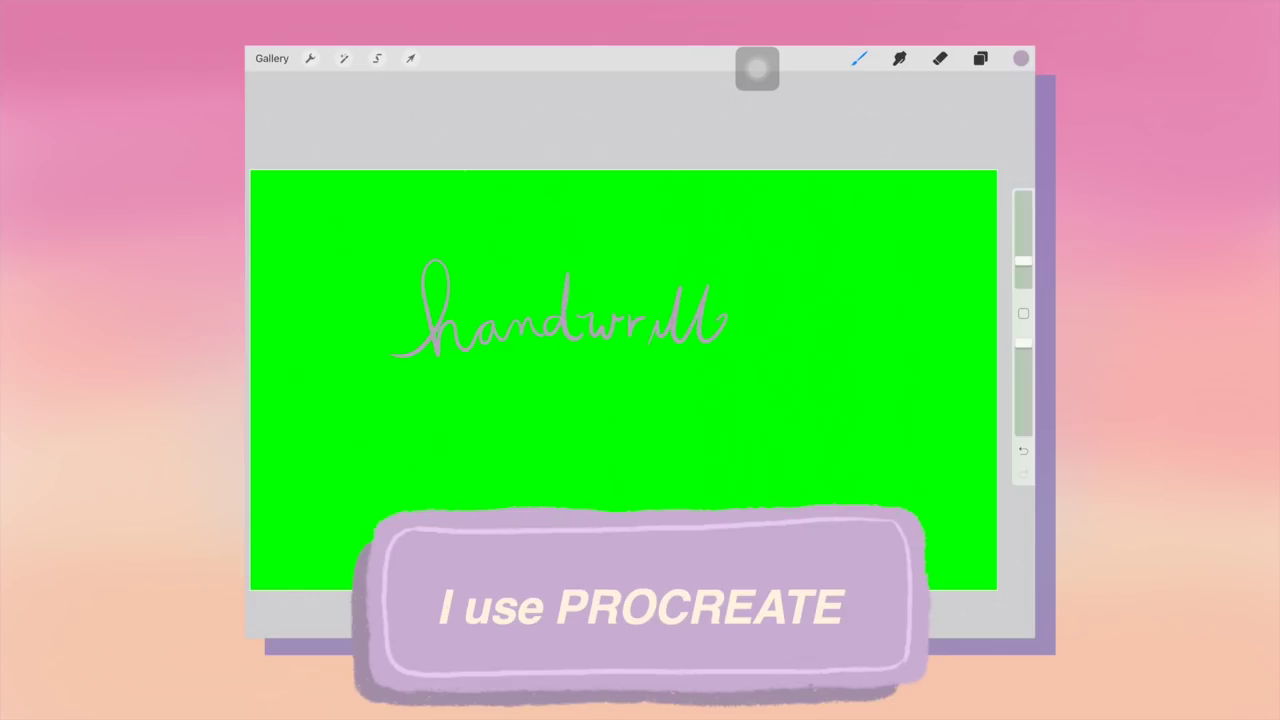
drag(722, 332, 769, 333)
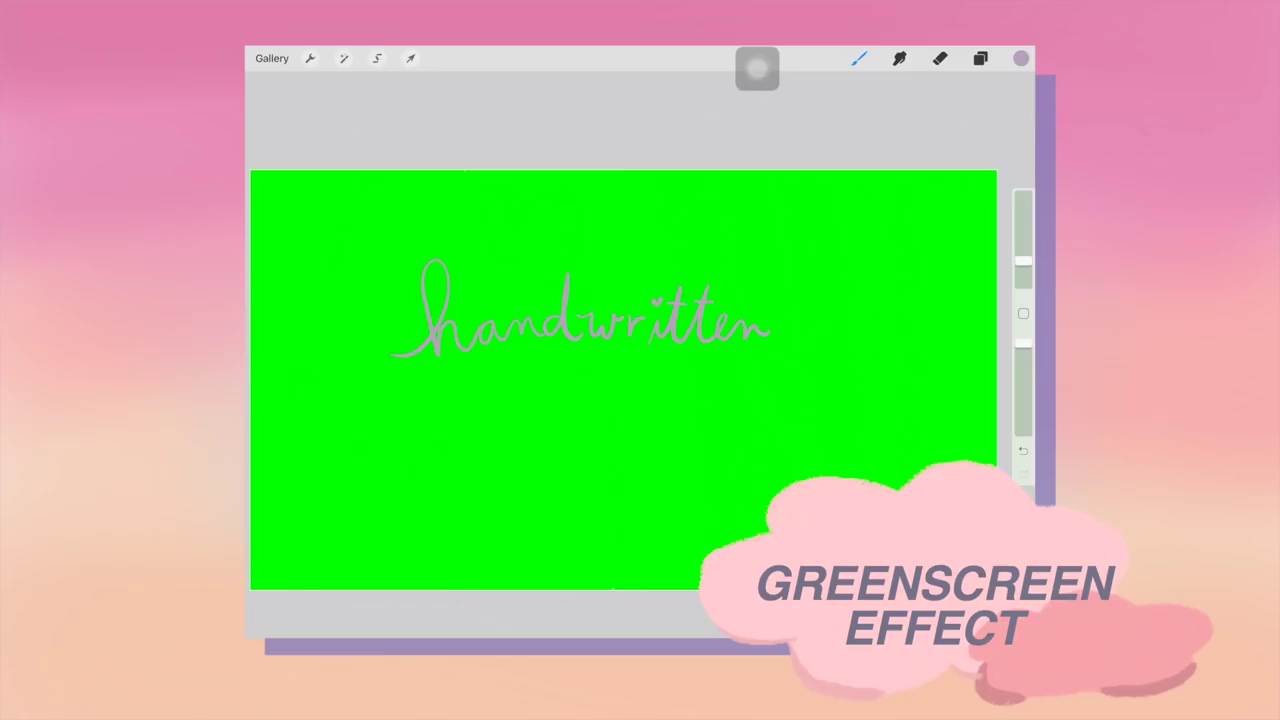
drag(528, 385, 555, 428)
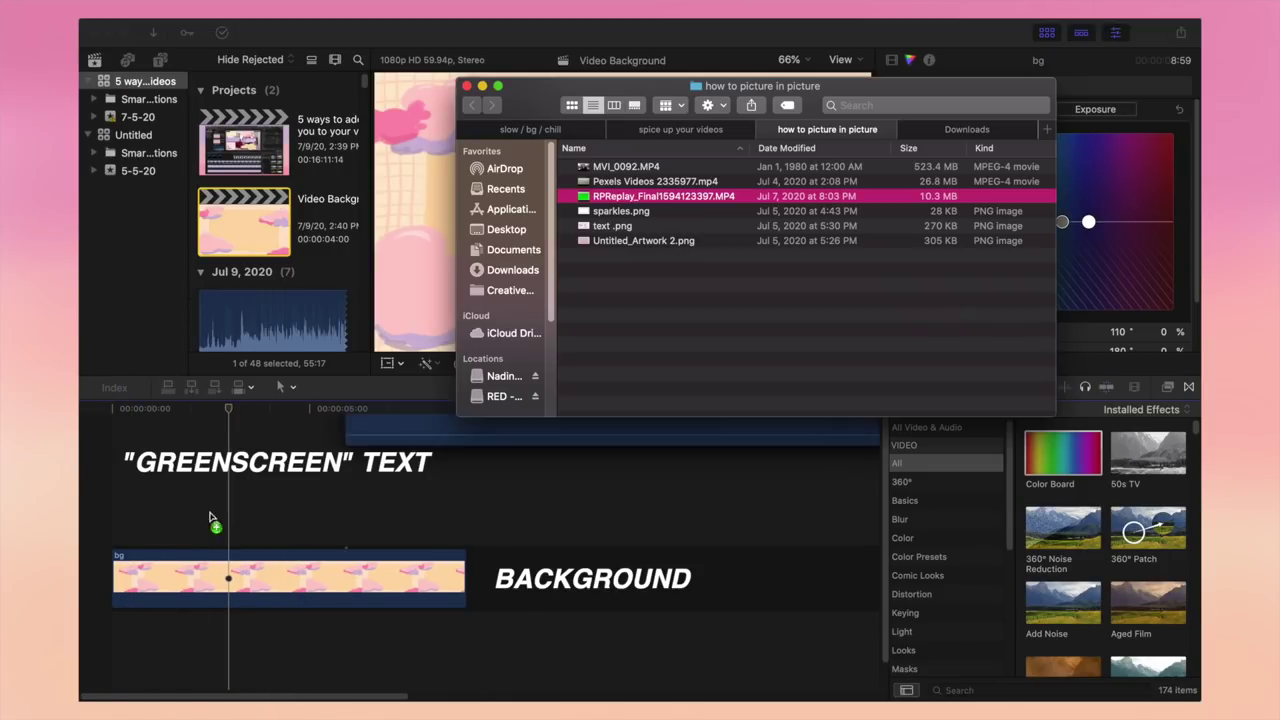
- Place the RPReplay greenscreen clip above the cloud background and set it to Fast 2x
drag(700, 194, 150, 510)
key(space)
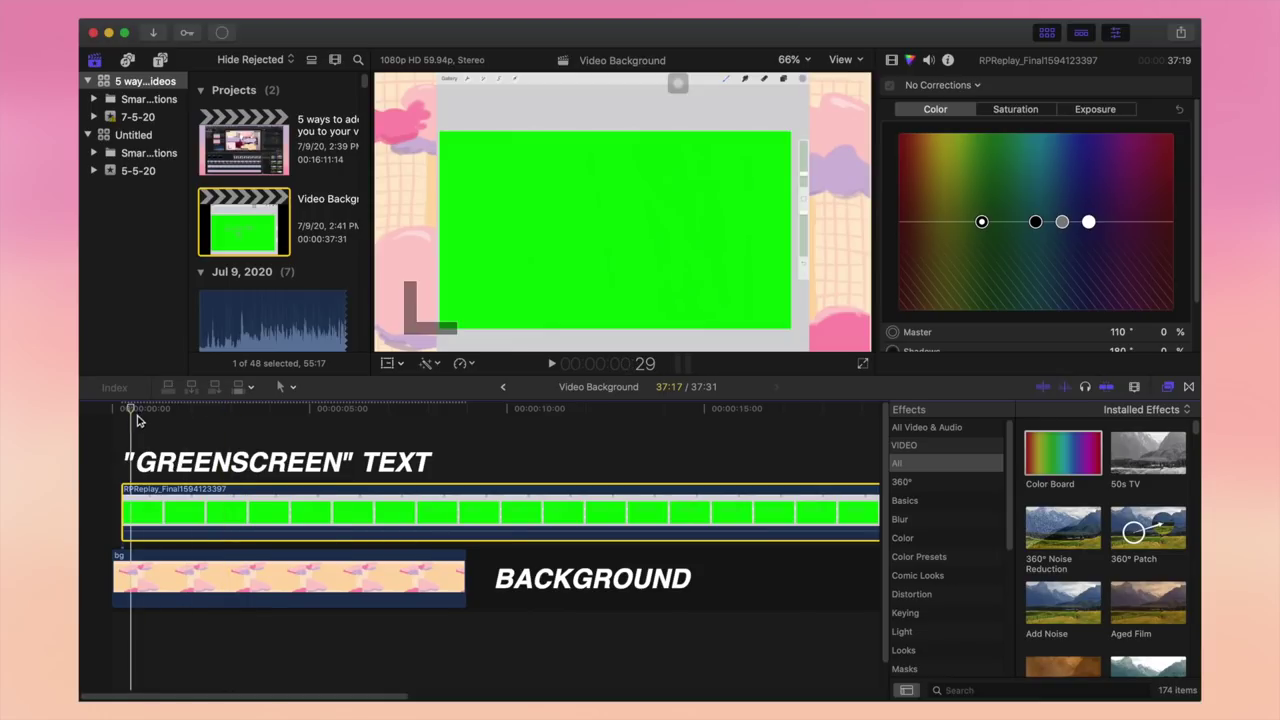
click(462, 365)
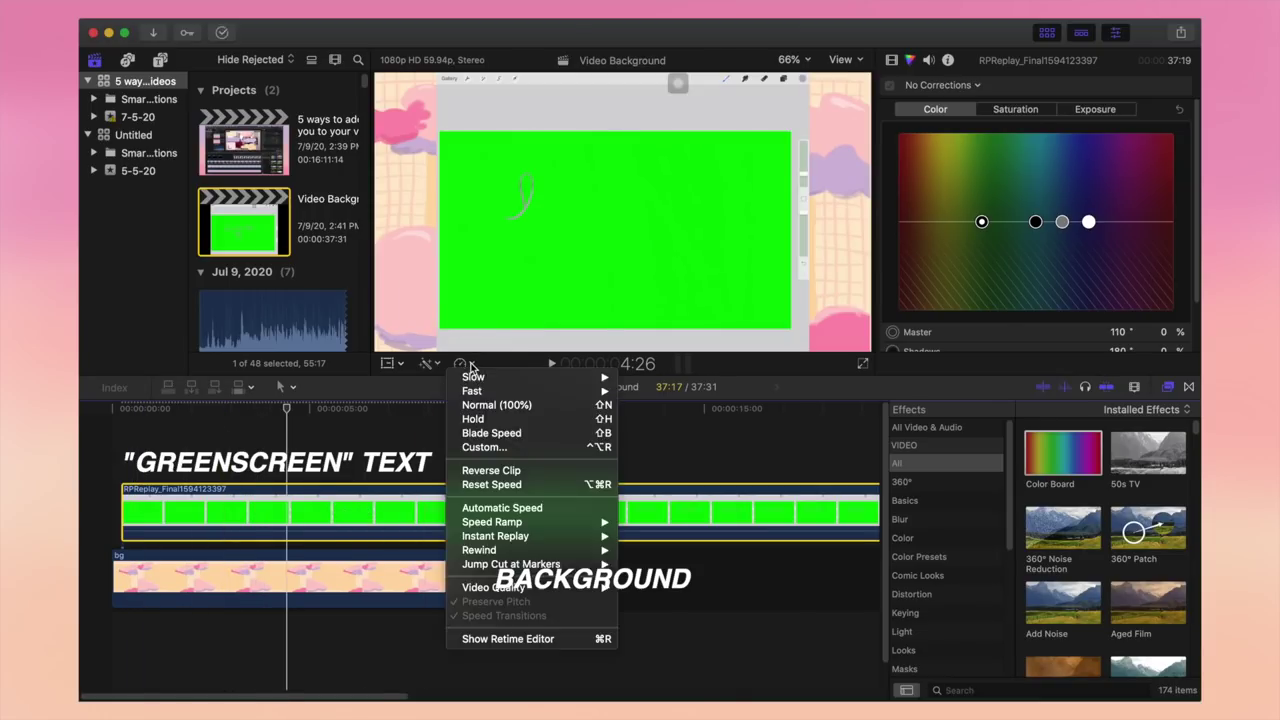
click(1000, 393)
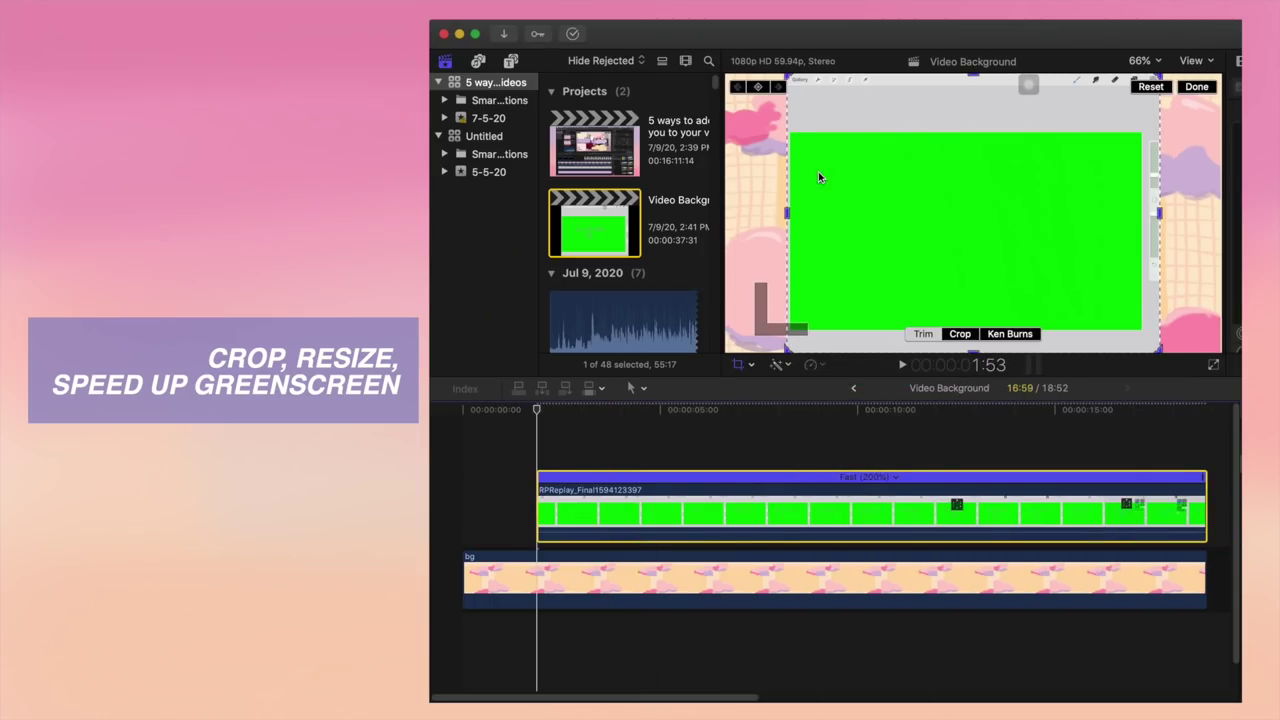
- Crop the green clip to the green area, then enlarge it to about 114% and position it
drag(785, 75, 790, 135)
drag(789, 232, 791, 234)
key(shift+t)
drag(790, 134, 752, 114)
drag(907, 219, 886, 216)
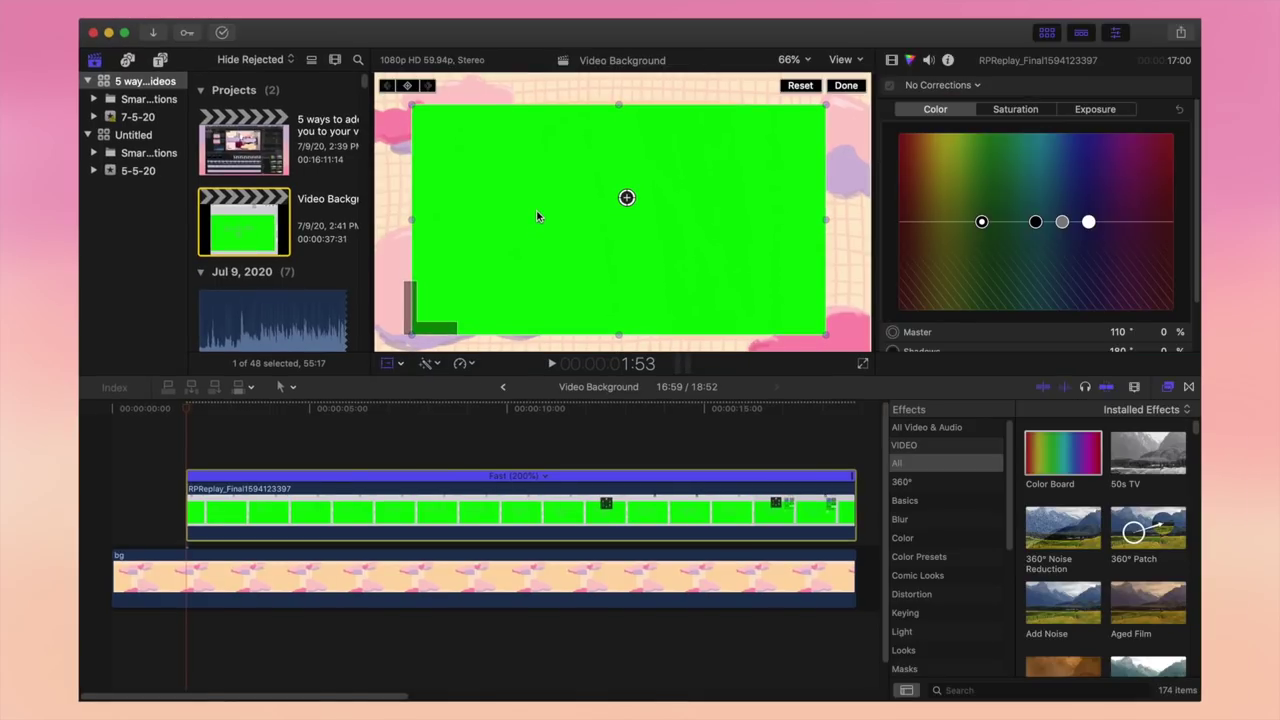
drag(536, 216, 536, 216)
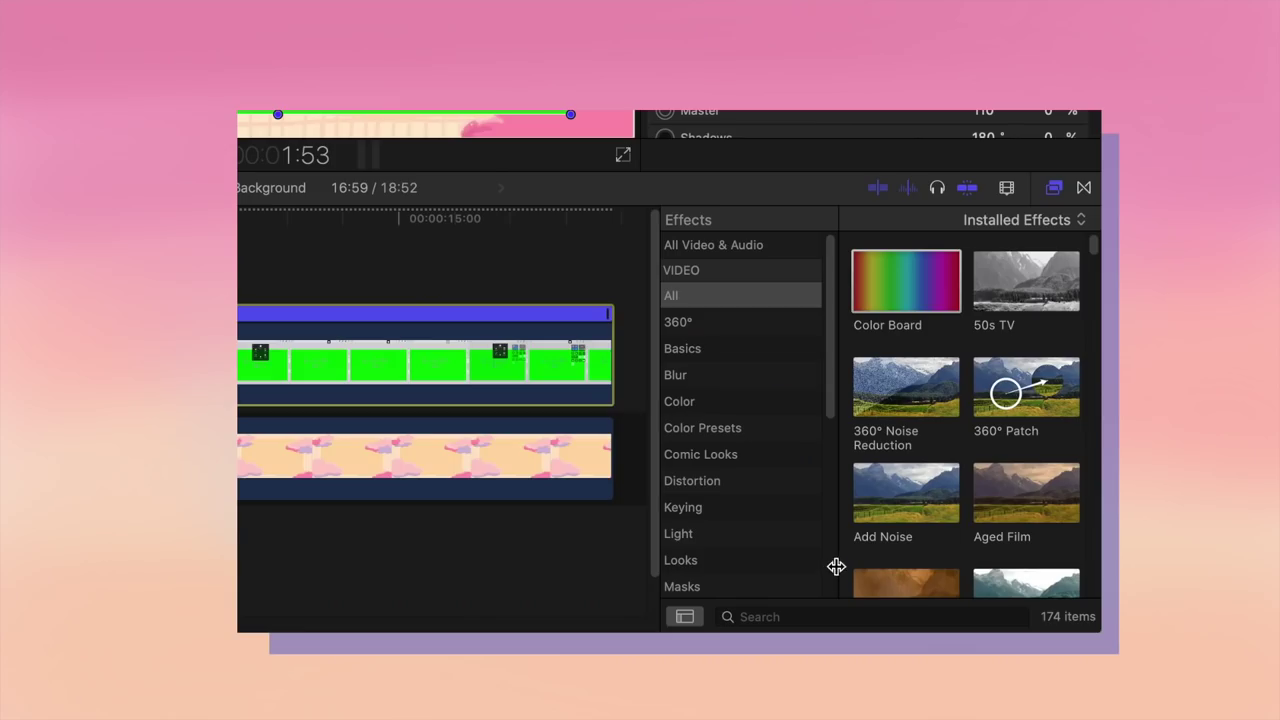
- Search the Effects browser for 'key' and apply the Keyer to remove the green
click(805, 615)
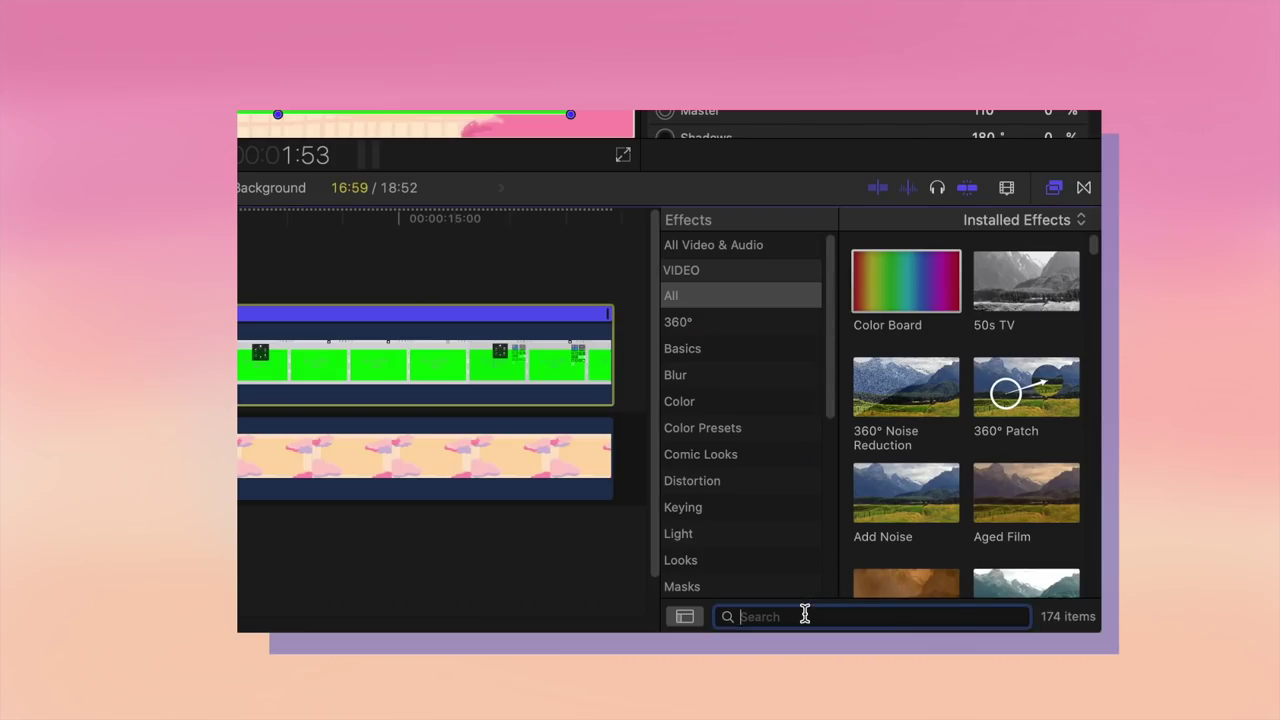
text(key)
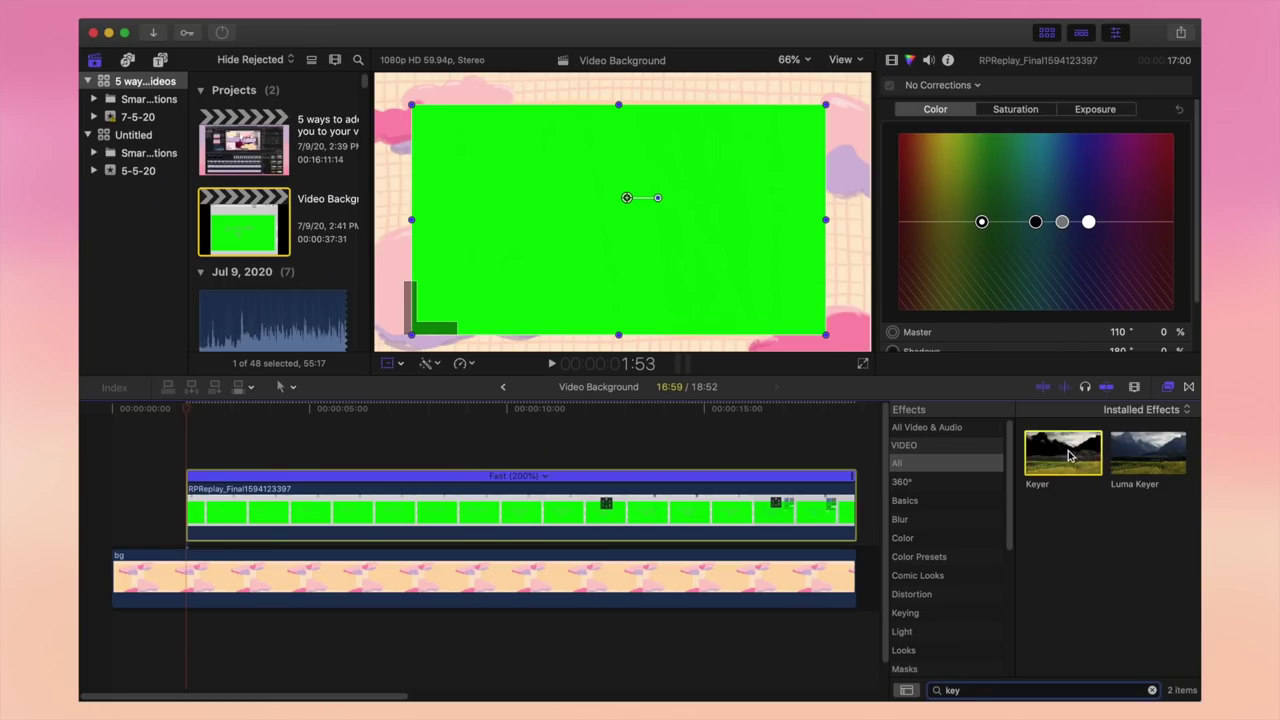
drag(930, 263, 440, 361)
drag(731, 510, 733, 512)
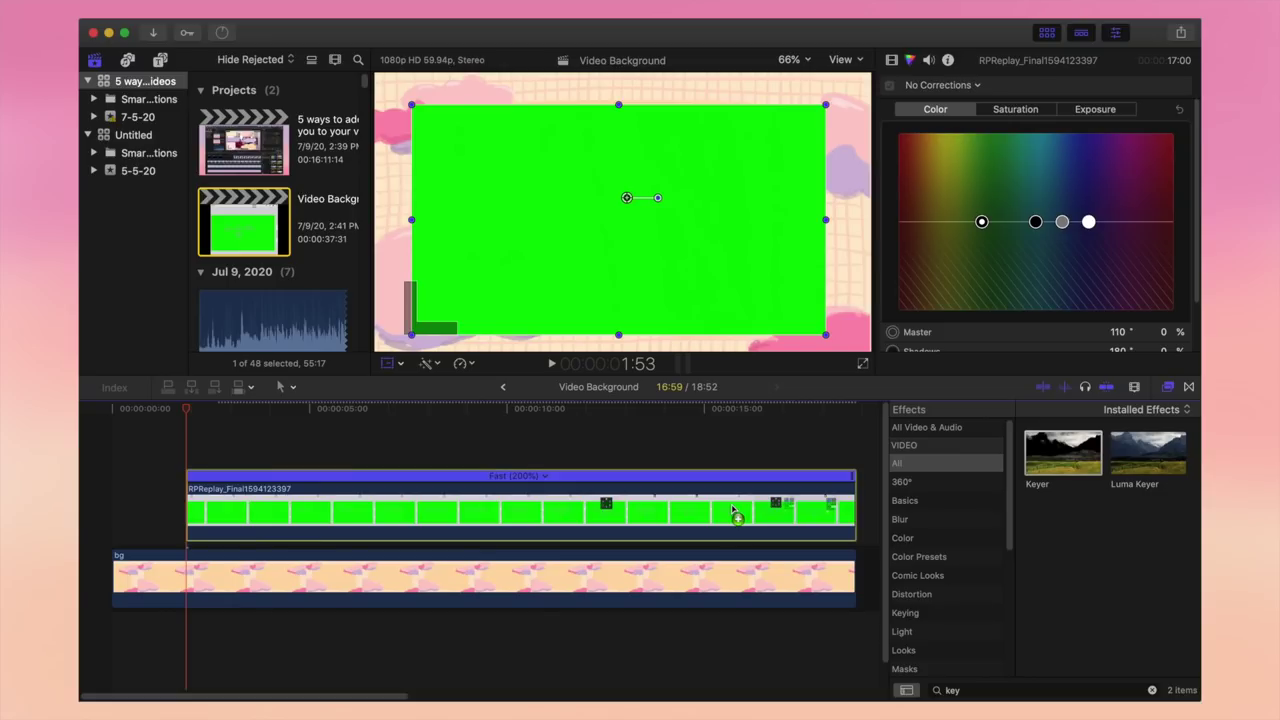
- Play the keyed handwriting clip from near its start
click(170, 408)
key(space)
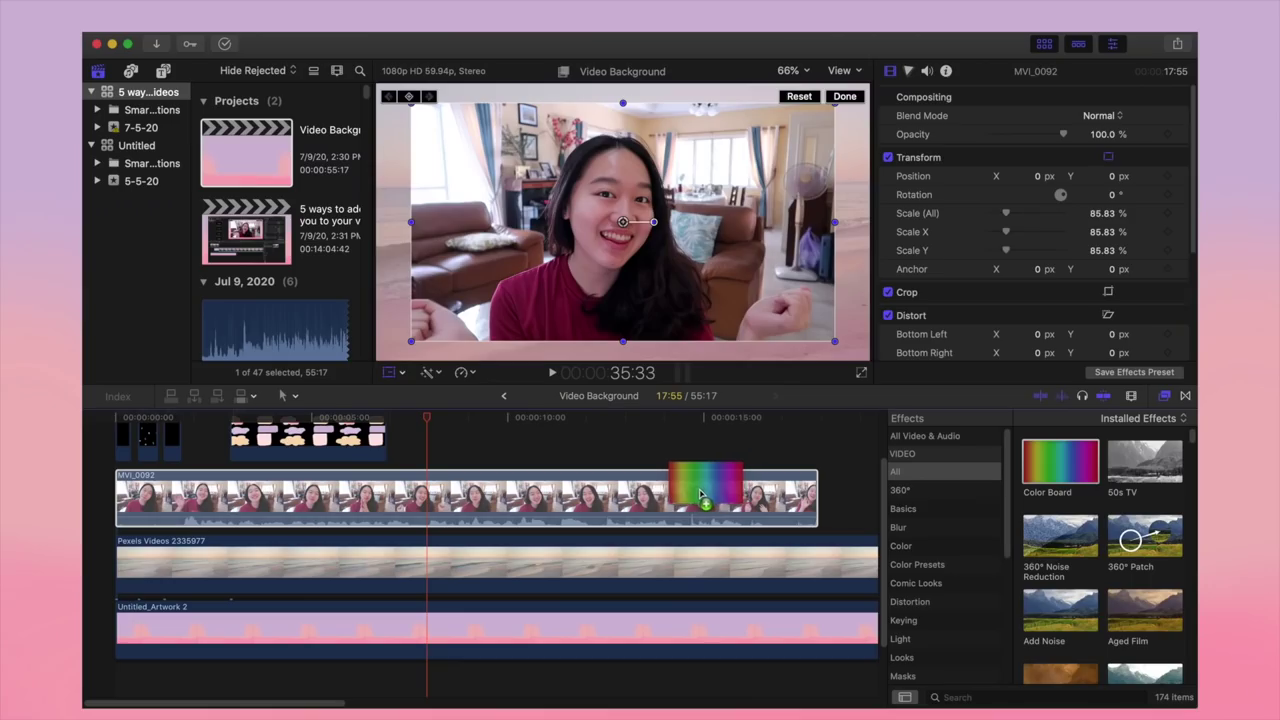
- Select the MVI_0092 clip and open its Color Board 1 color controls
click(698, 497)
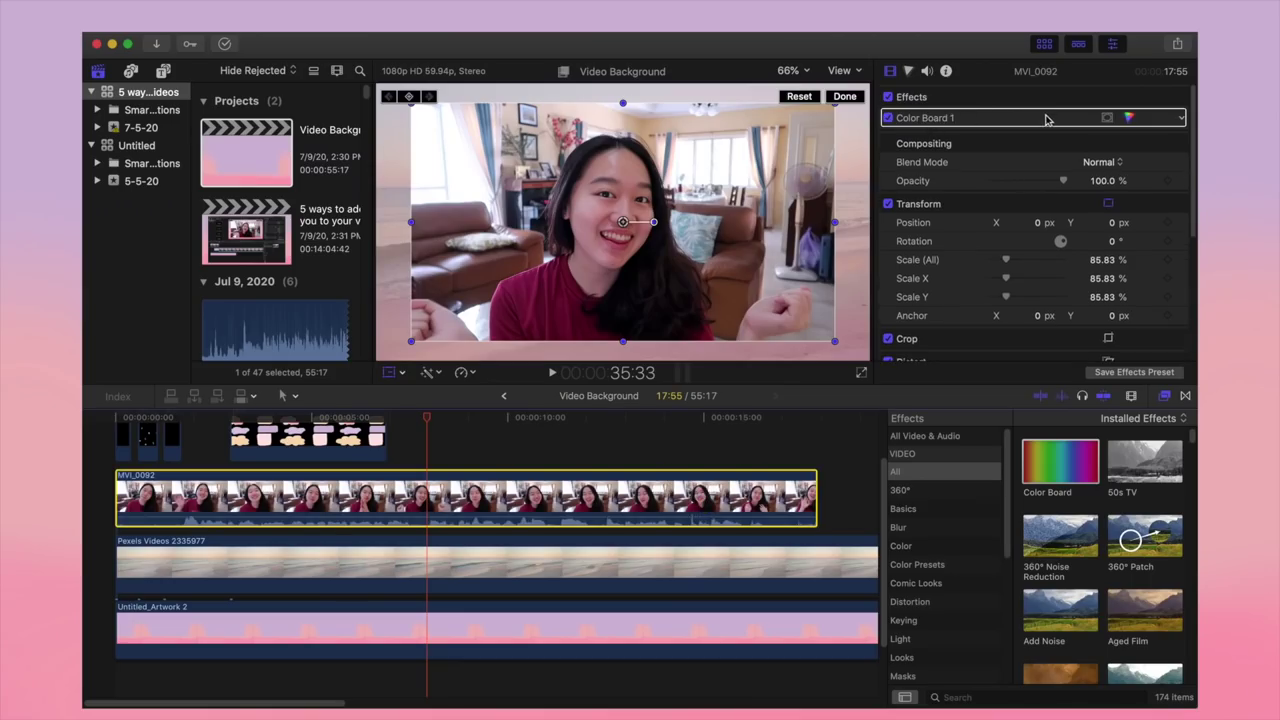
click(1129, 118)
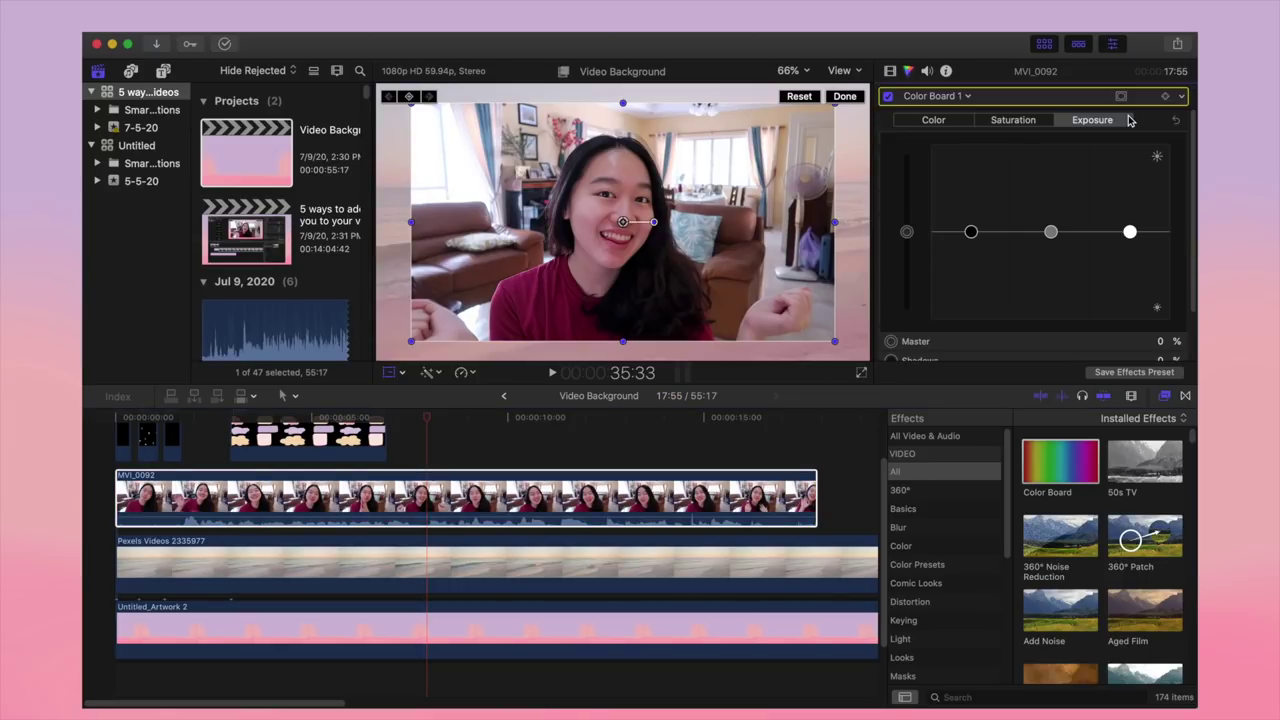
click(968, 97)
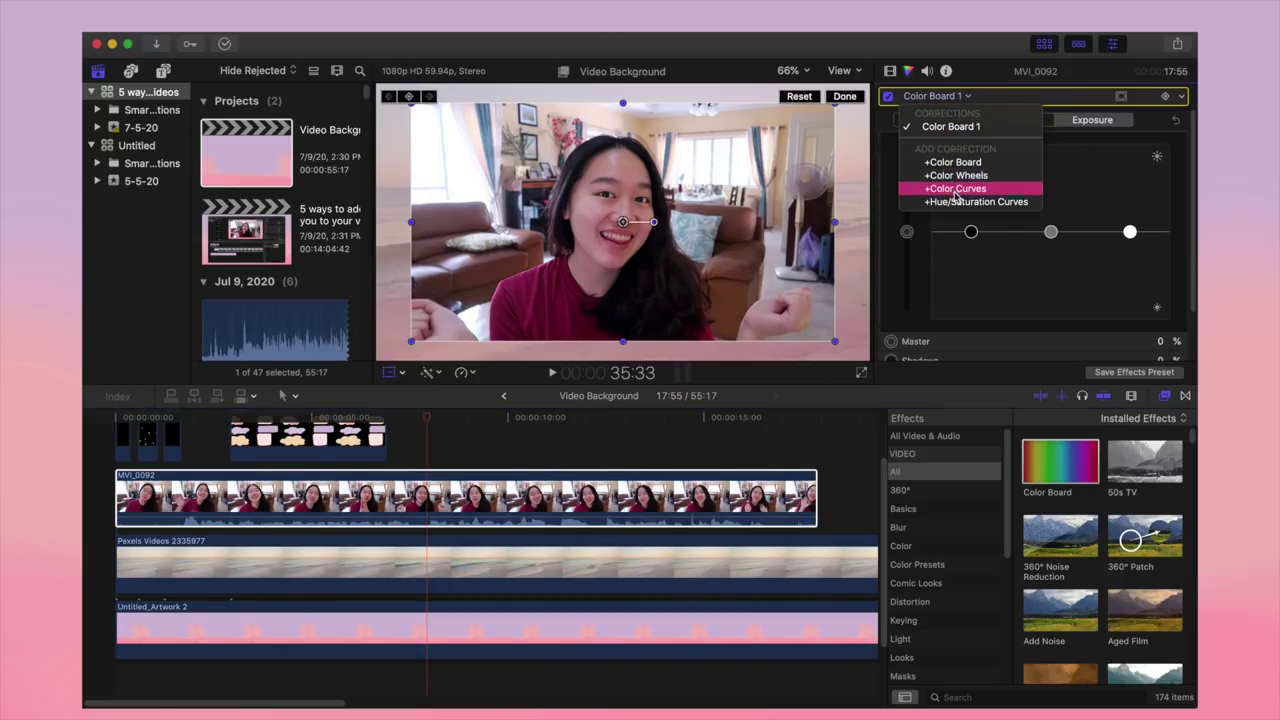
click(950, 125)
click(935, 120)
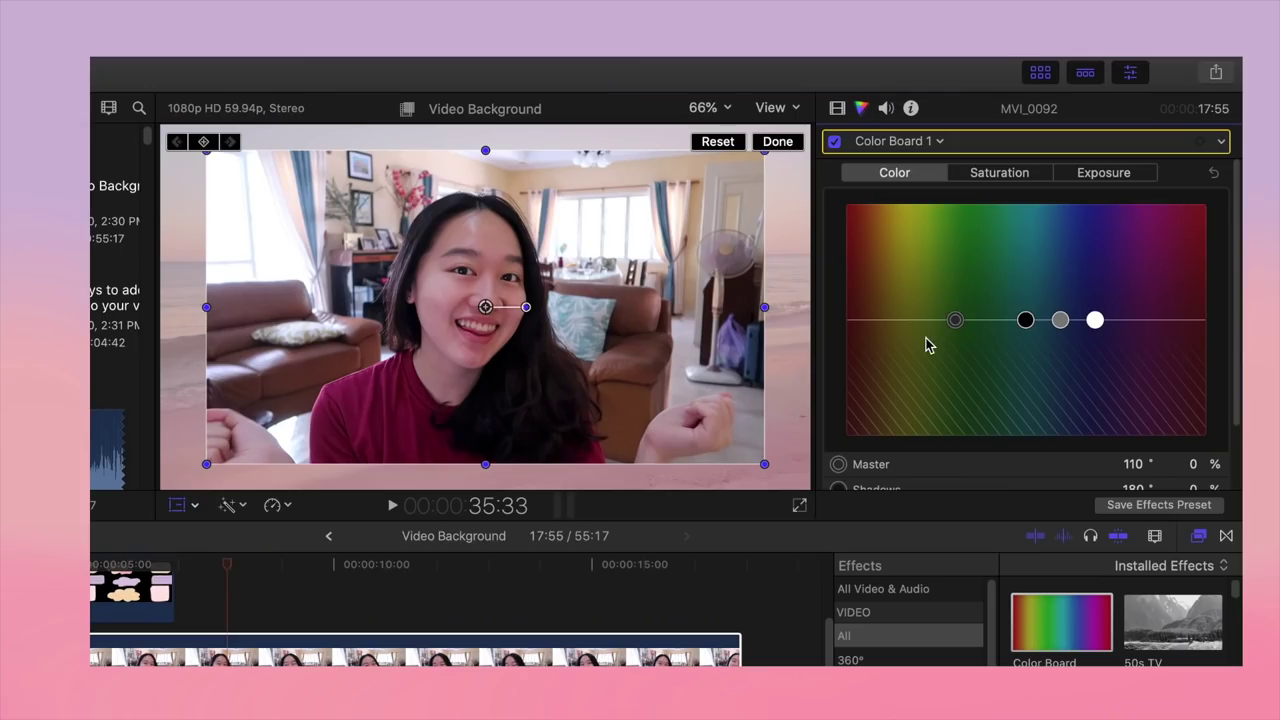
scroll(926, 338, down, 3)
- Tint the shadows green, shift the midtones and push the highlights toward pink
click(838, 416)
click(838, 440)
click(838, 465)
click(842, 415)
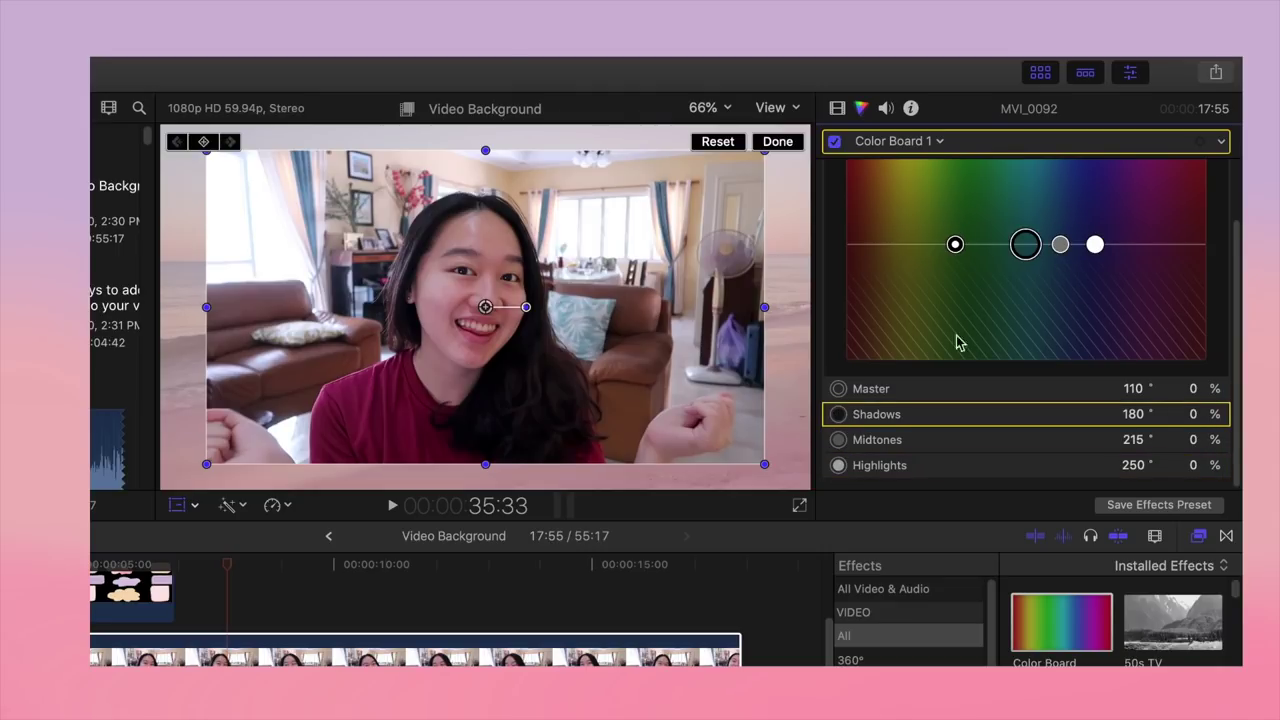
drag(1025, 245, 1145, 238)
click(911, 448)
click(979, 467)
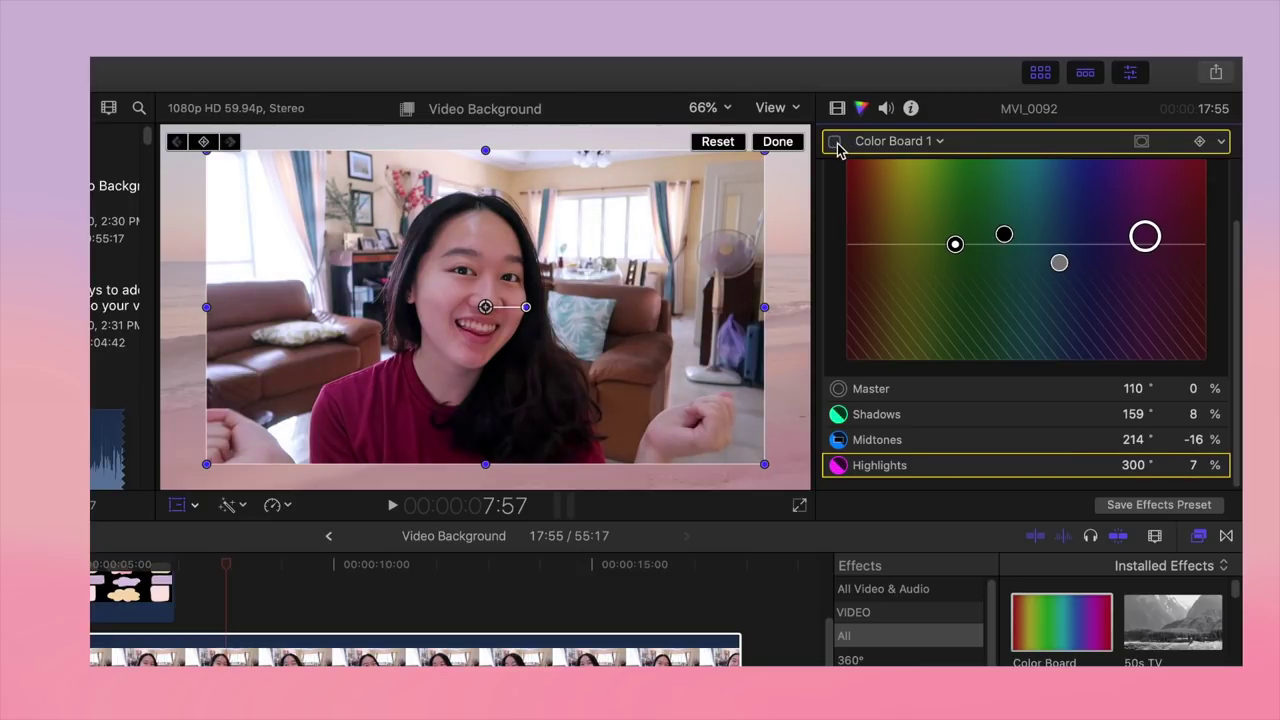
- Raise Master saturation to 24% and leave the exposure shadows unchanged
scroll(950, 205, up, 3)
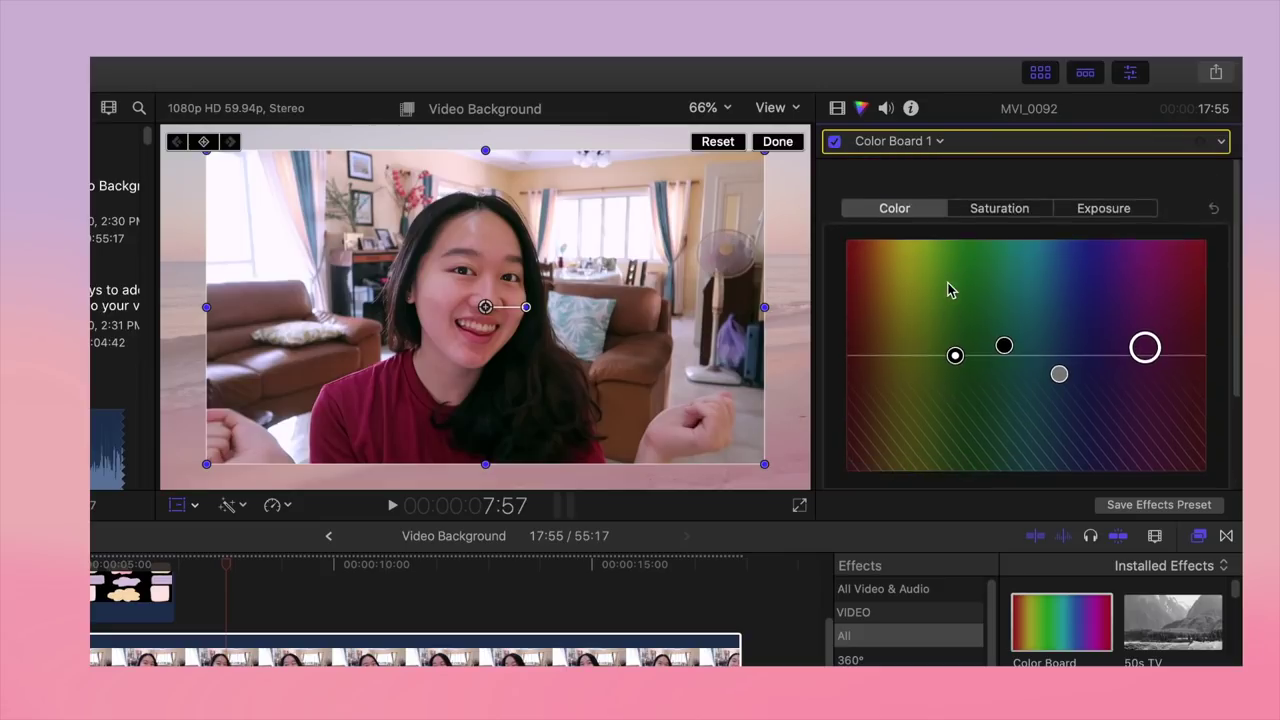
click(993, 173)
drag(857, 325, 858, 229)
click(1104, 172)
mouse_move(943, 320)
mouse_down()
mouse_move(951, 363)
mouse_move(943, 320)
mouse_up()
- Add a Color Wheels correction with temperature 5418, tint 4 and hue kept at 360°
click(940, 141)
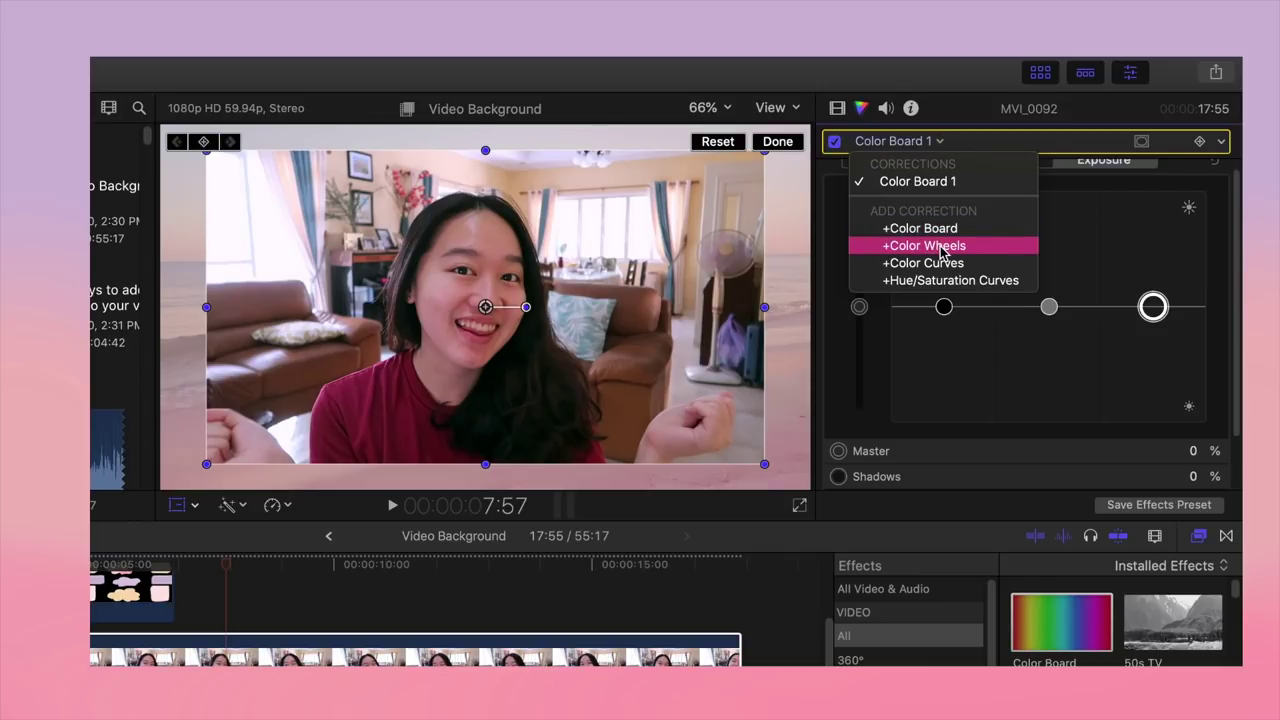
click(932, 245)
scroll(993, 295, down, 5)
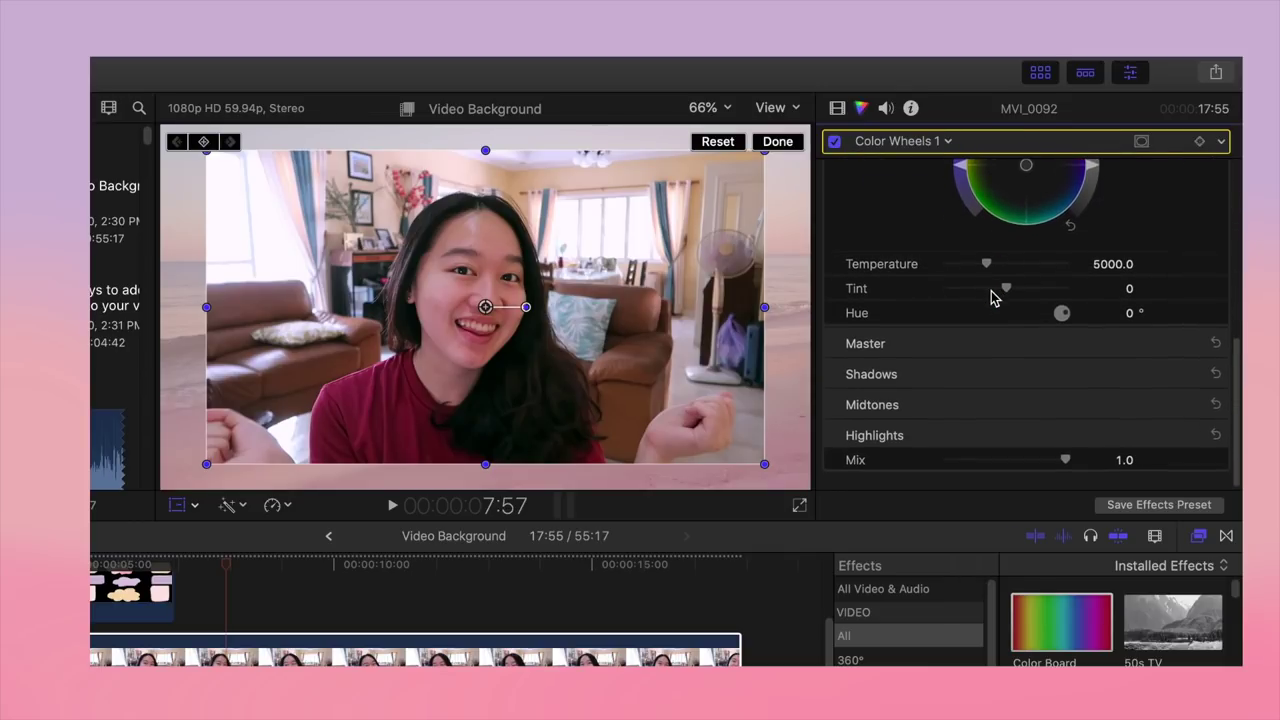
scroll(991, 294, up, 5)
scroll(1020, 323, down, 1)
drag(986, 425, 993, 425)
scroll(993, 420, down, 2)
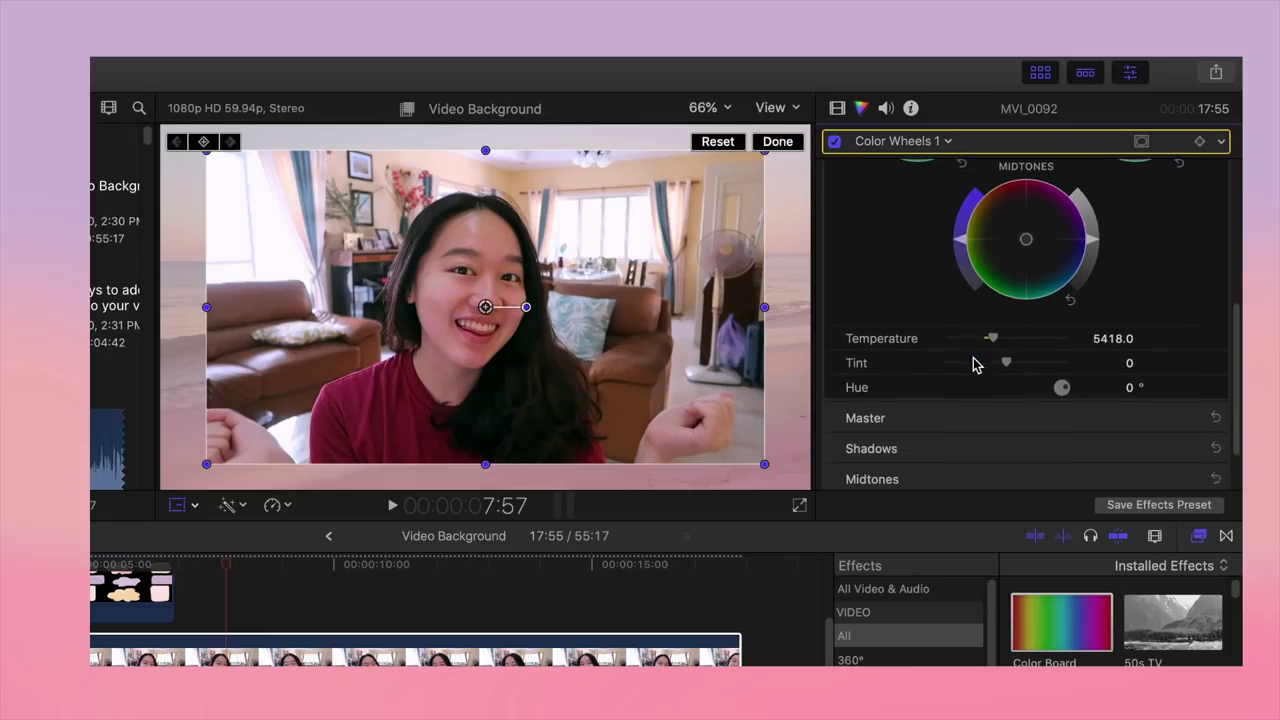
drag(1056, 384, 1062, 388)
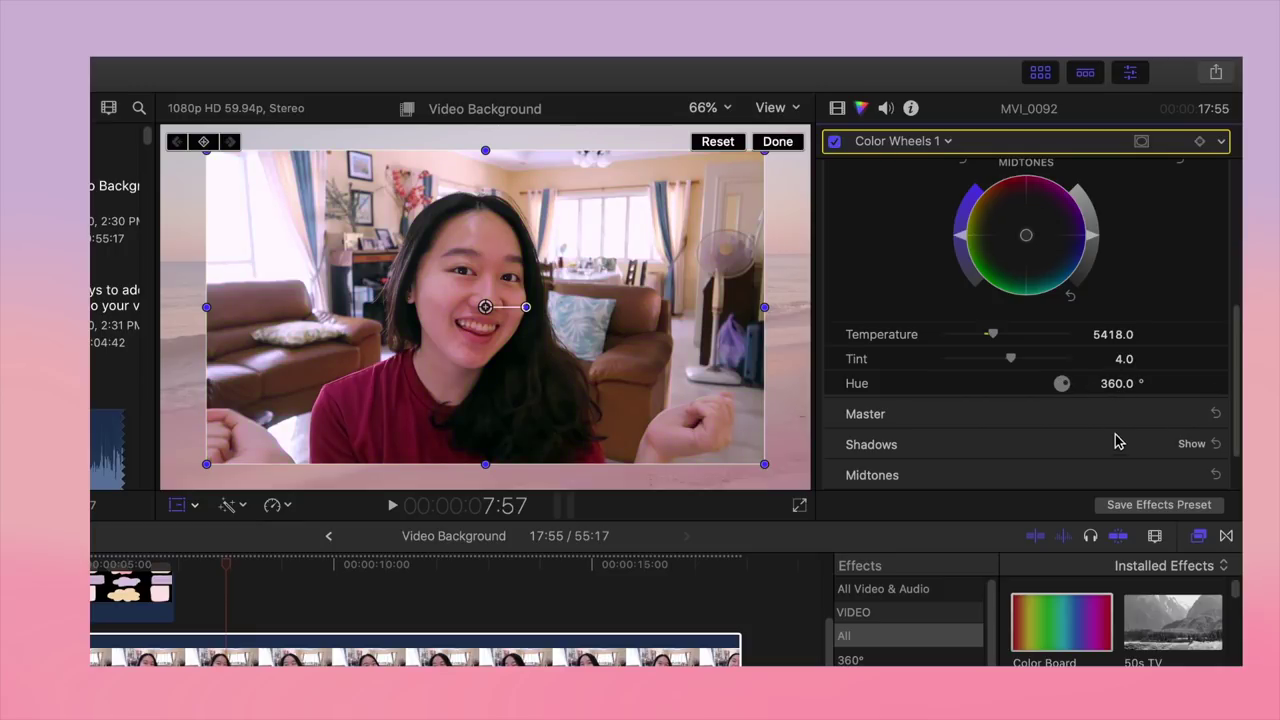
scroll(1114, 443, down, 2)
click(1203, 350)
- Add a Color Curves correction, brighten the luma curve with several points and lower the red curve
click(900, 141)
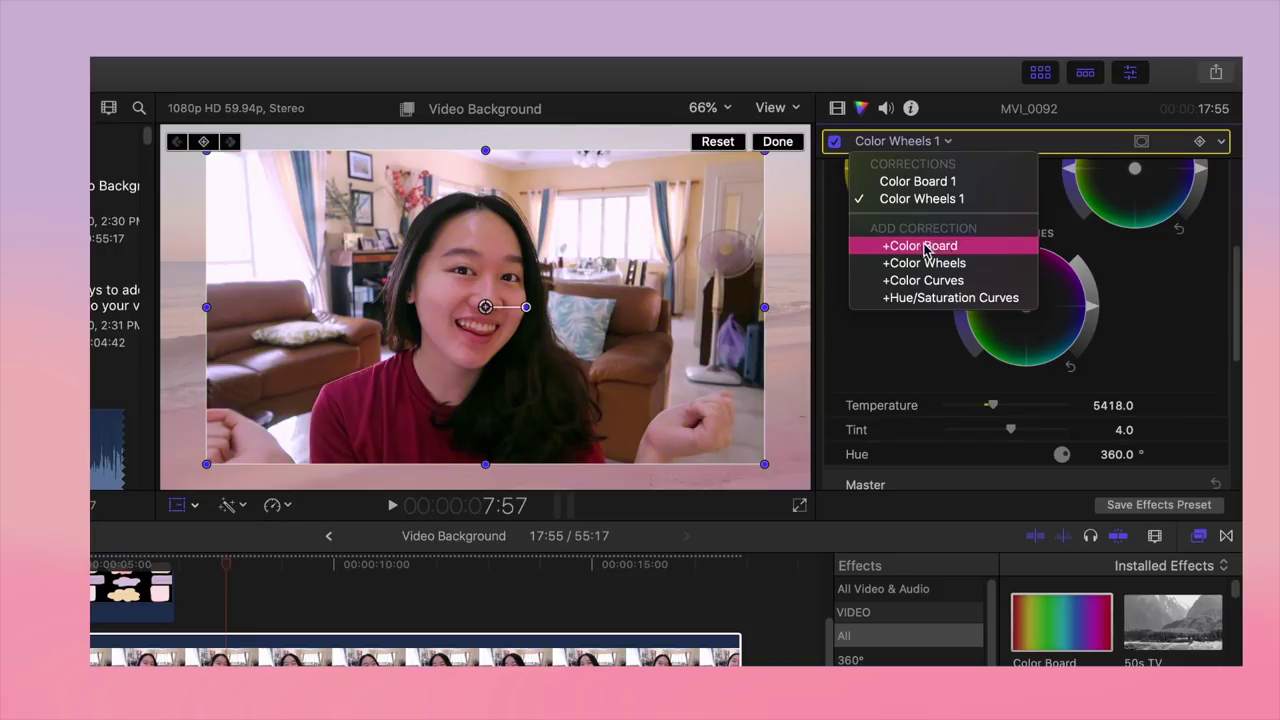
click(915, 280)
click(929, 299)
click(1023, 268)
click(1120, 235)
drag(1120, 238, 1120, 234)
click(930, 300)
scroll(950, 350, down, 3)
click(951, 346)
drag(936, 359, 933, 360)
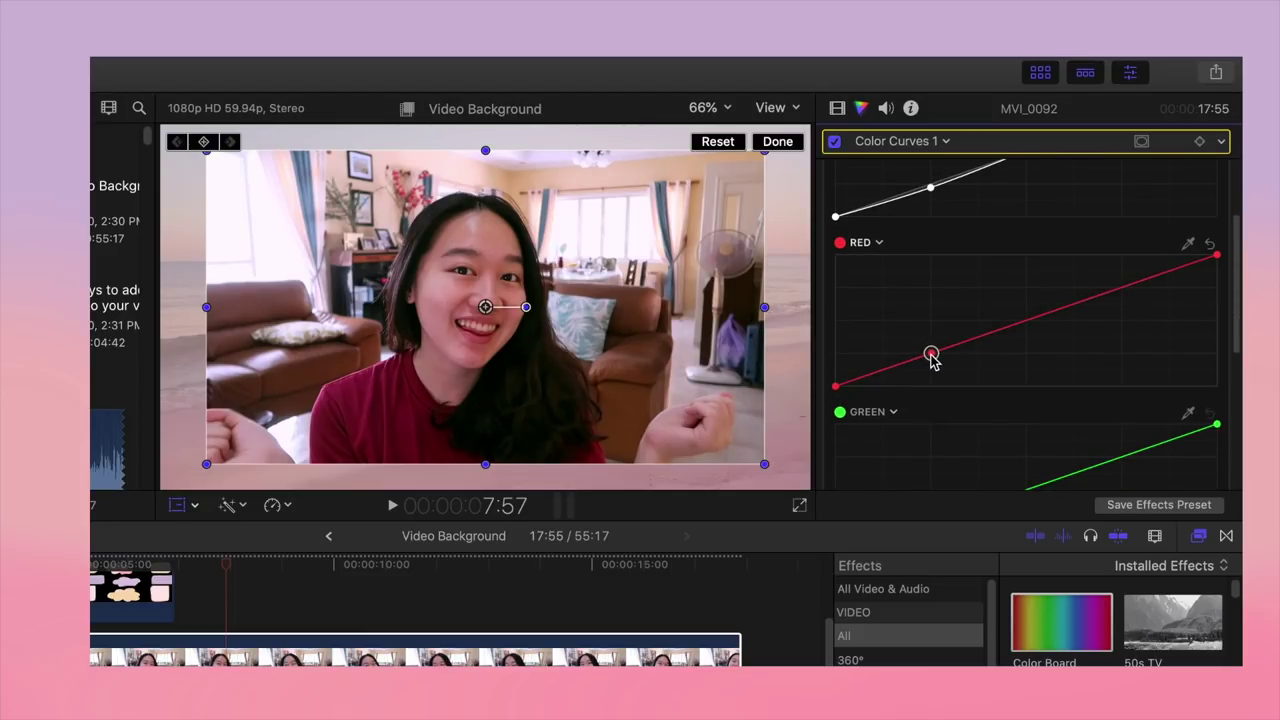
scroll(914, 180, up, 3)
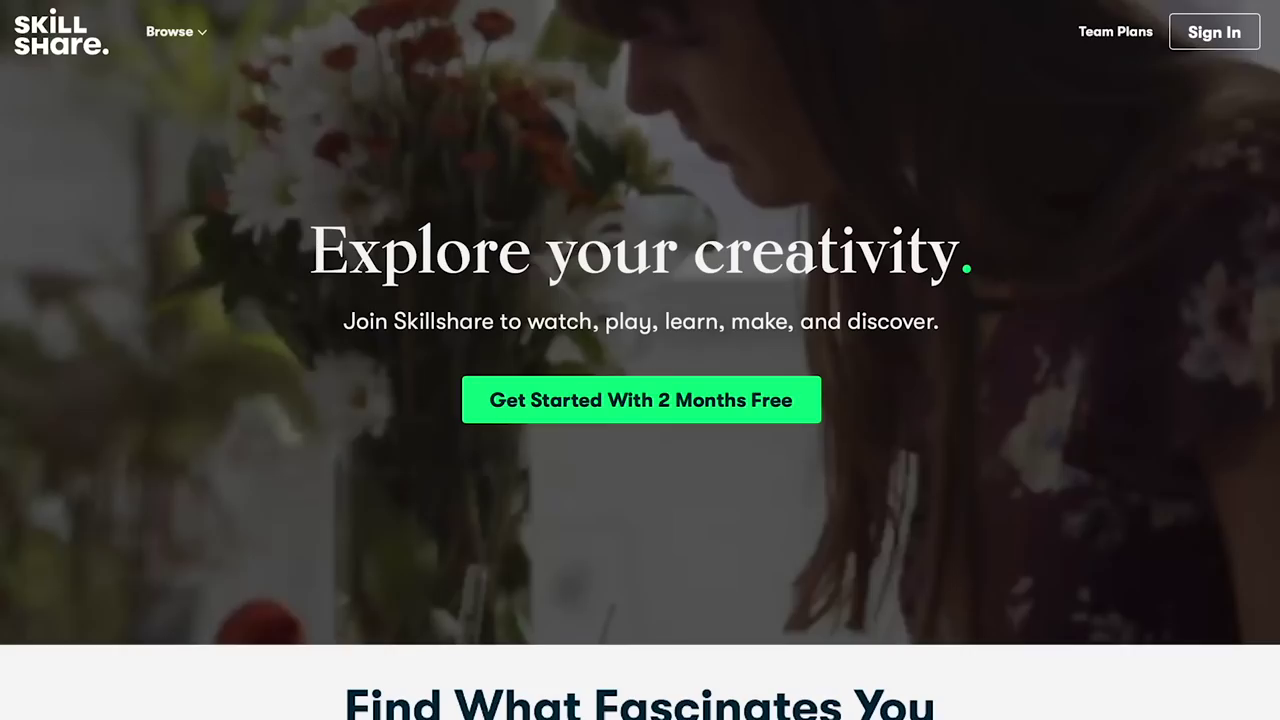
- Browse the Skillshare homepage and open the Botanical Illustration class
scroll(640, 360, down, 1)
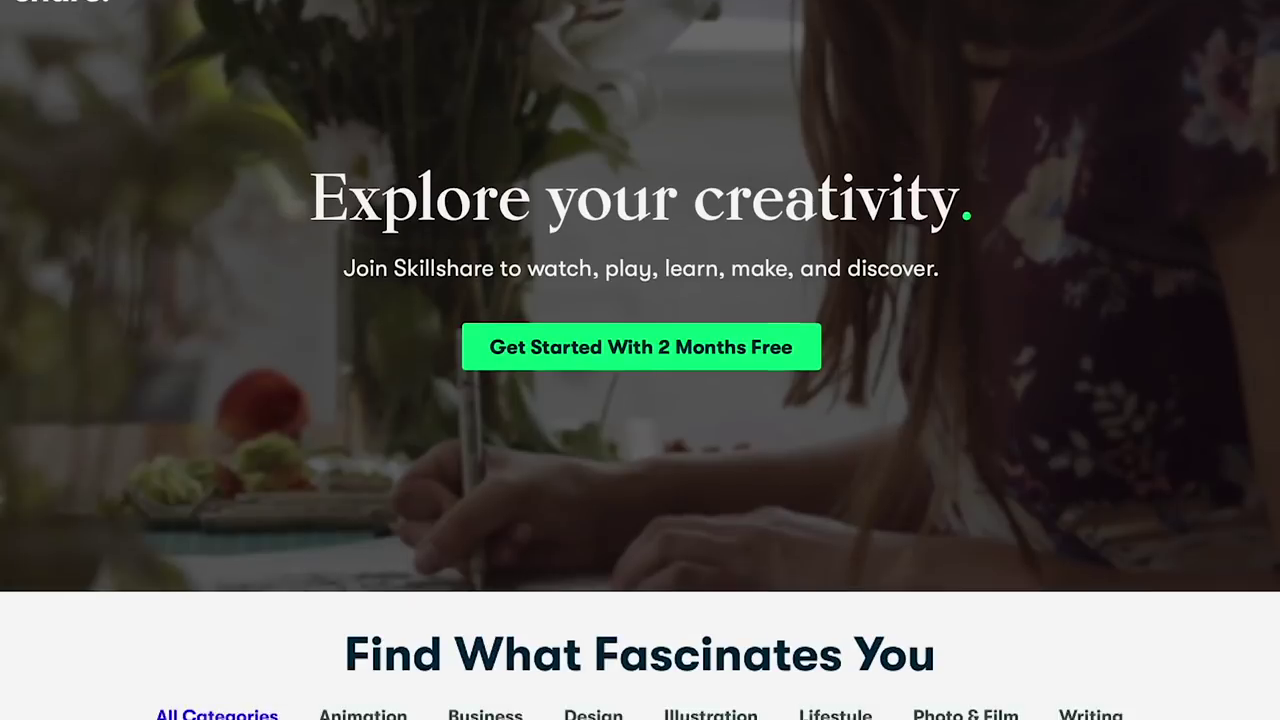
scroll(640, 360, down, 4)
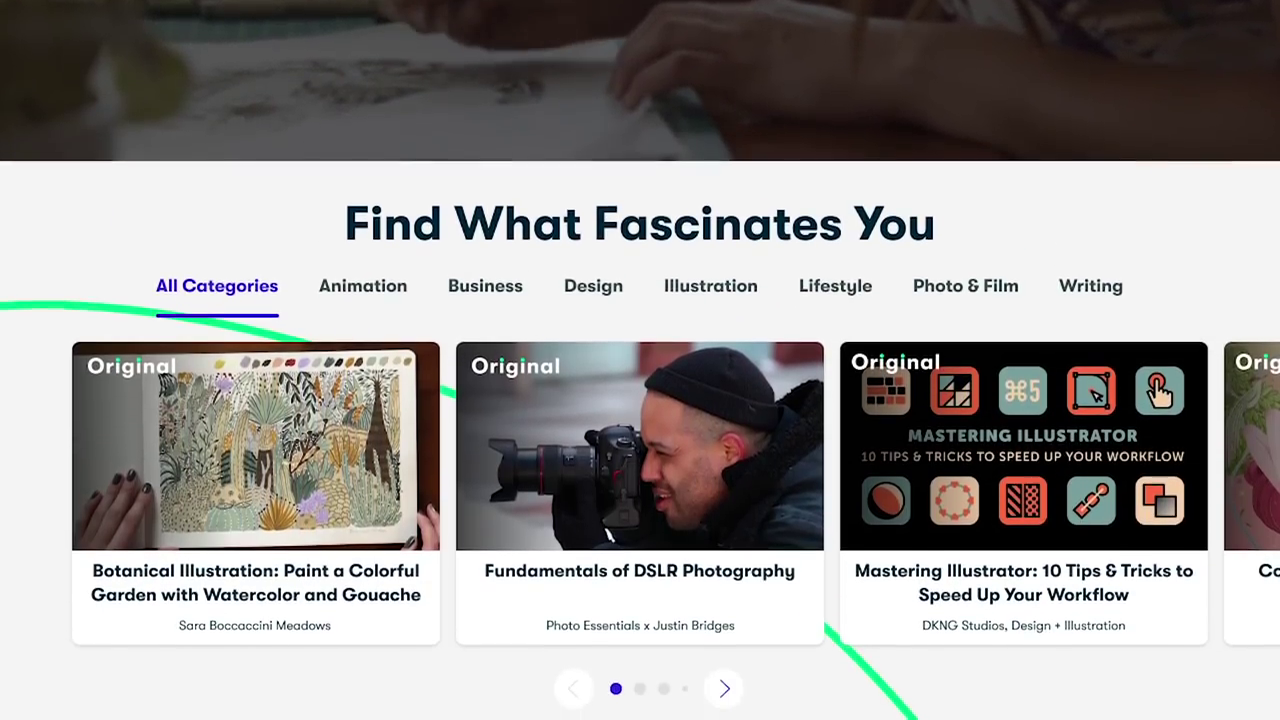
scroll(640, 360, down, 1)
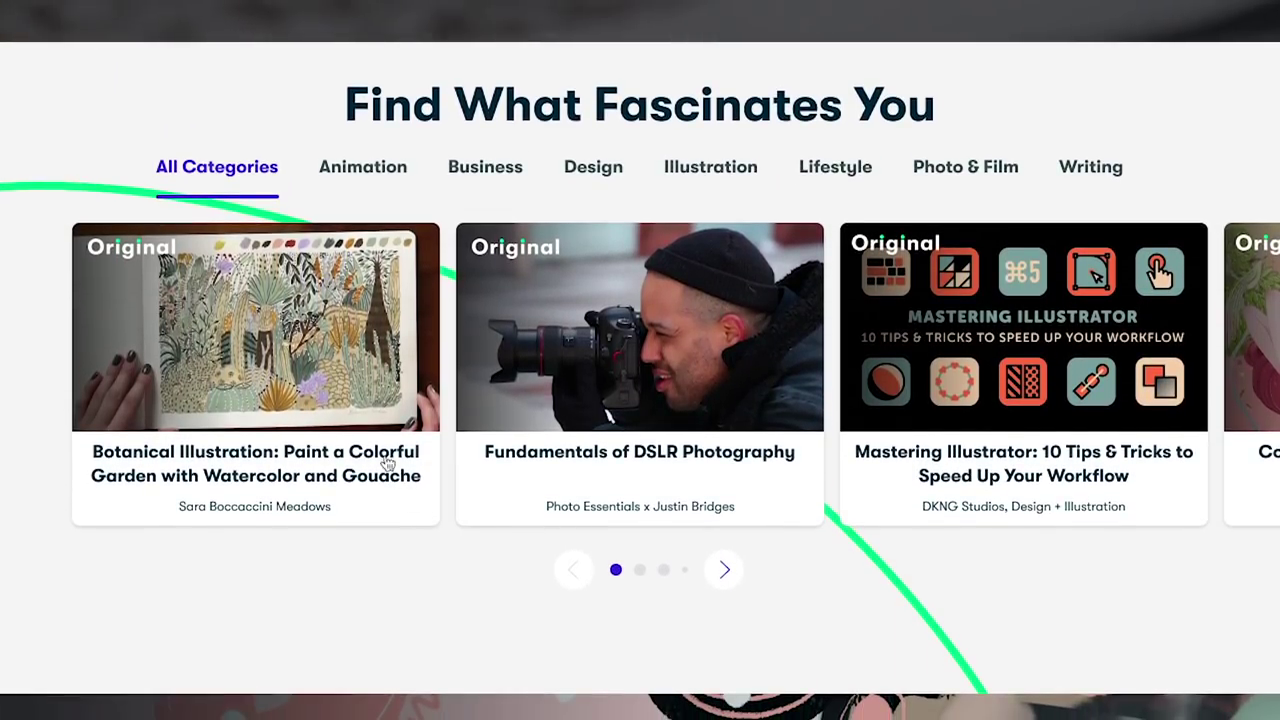
click(297, 350)
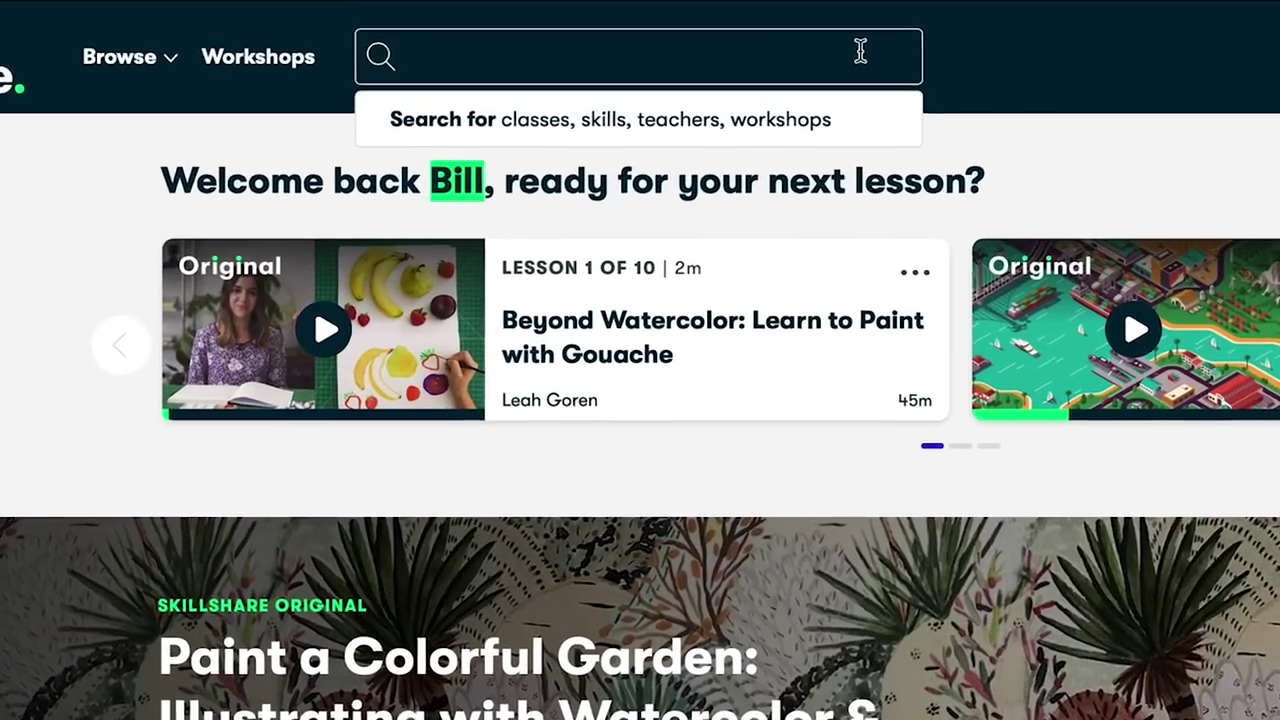
- Search for 'Logo Design' and open the top class in the results
text(Logo Design)
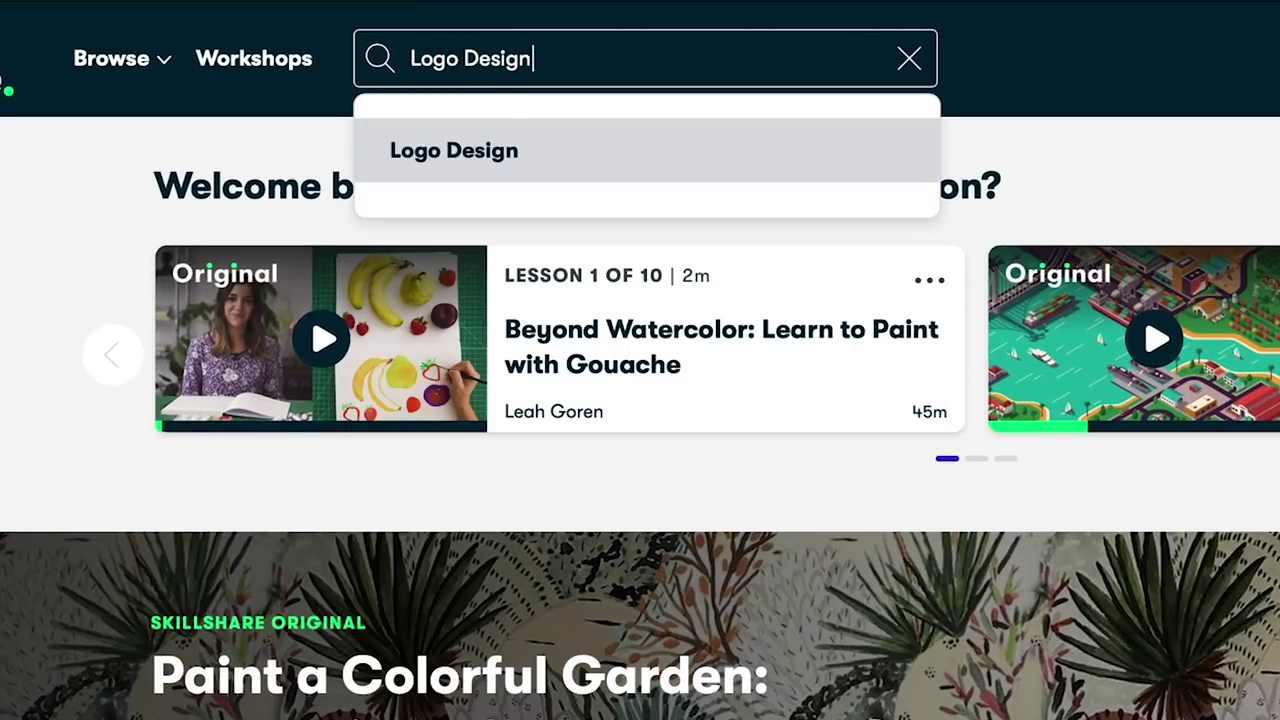
click(570, 160)
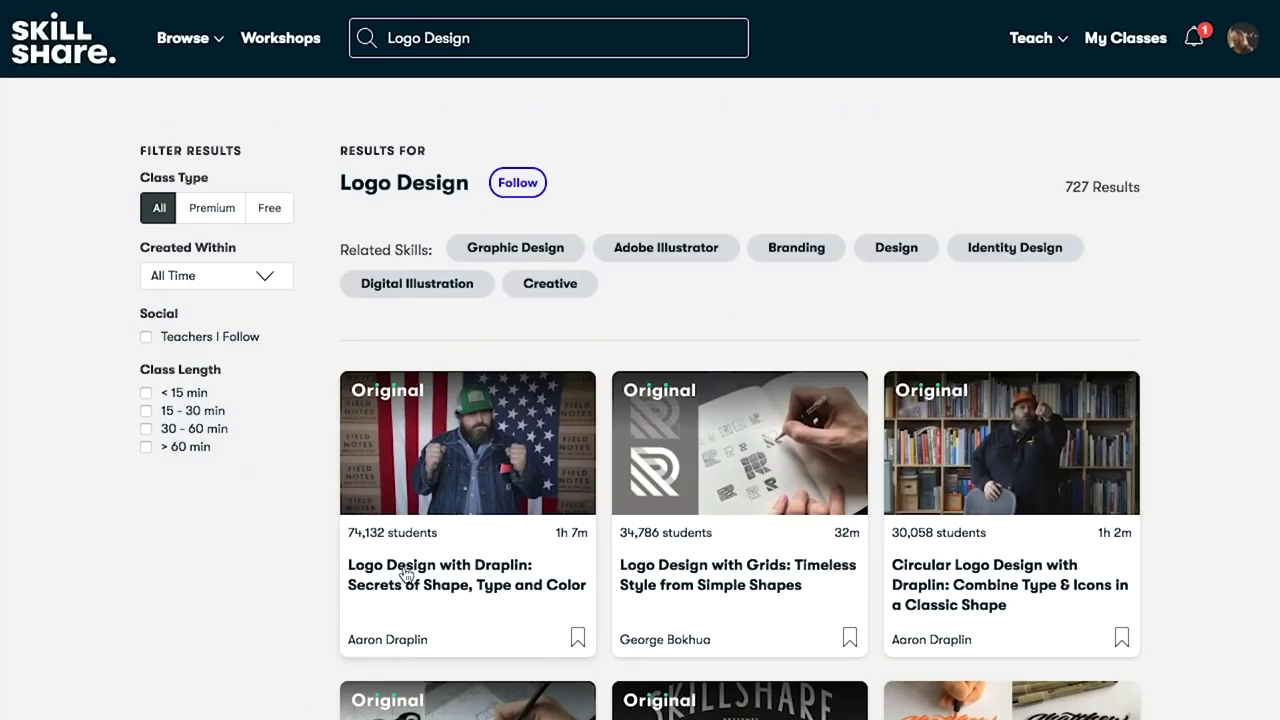
click(457, 588)
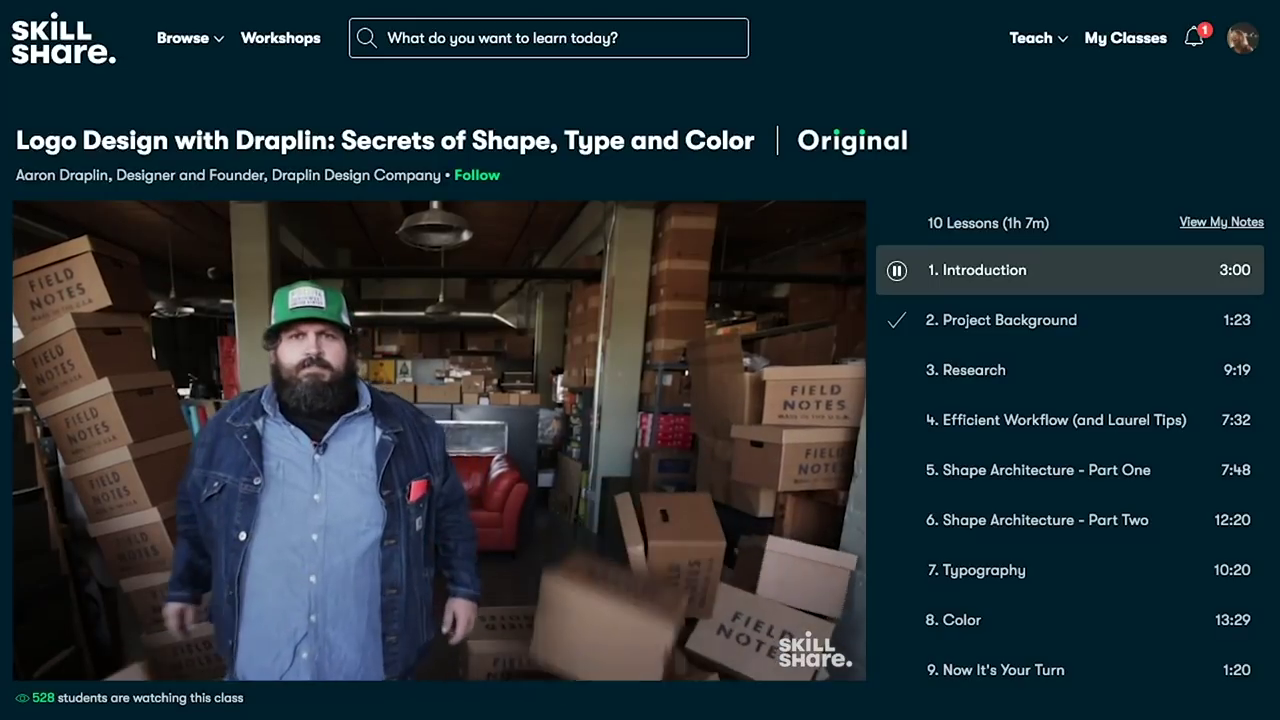